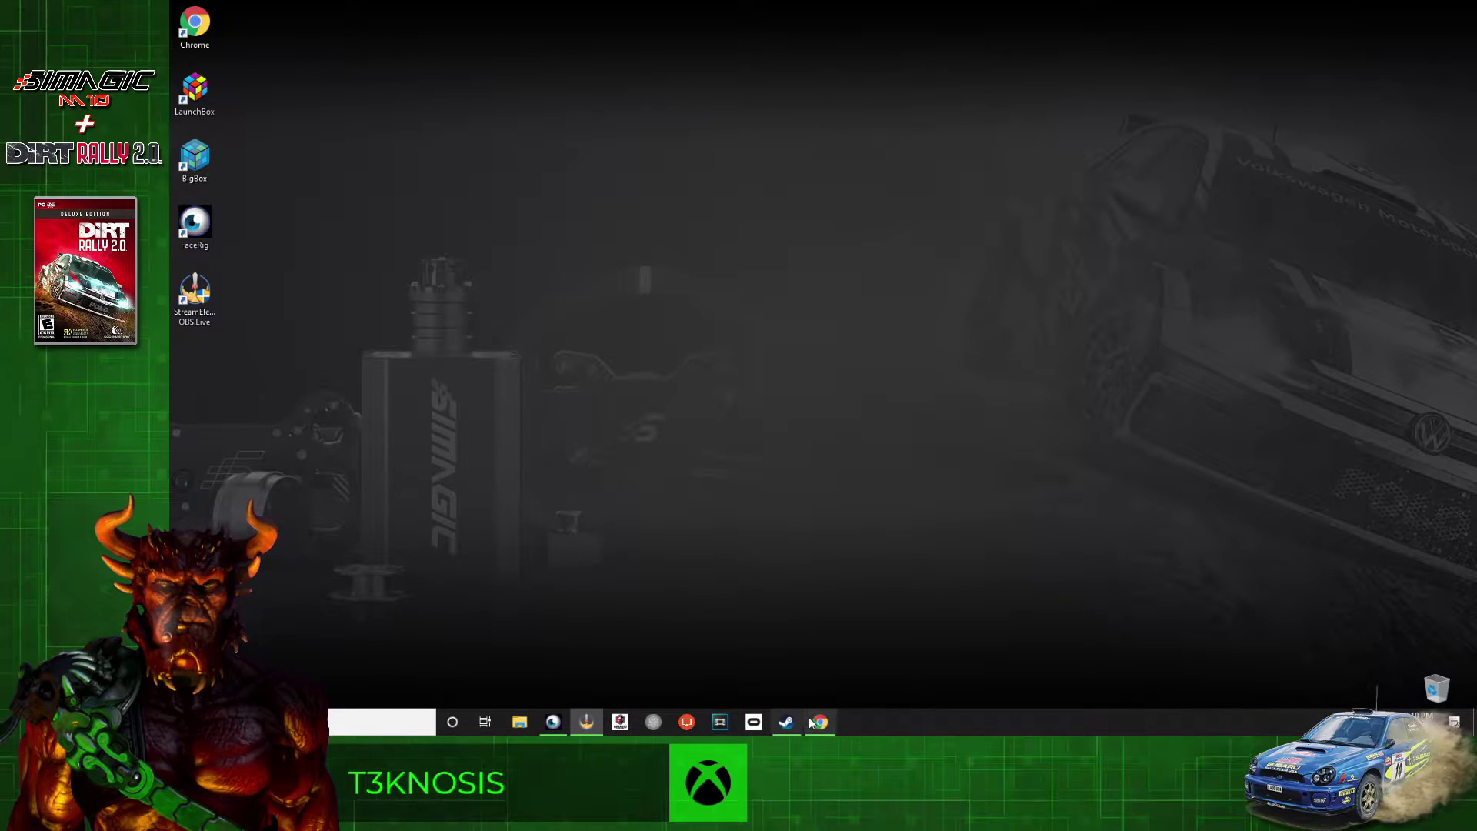
Download "Dirt rally 2.0 configuration file.zip" from the Google Drive page in Chrome to the Desktop, and return to the desktop.
click(819, 721)
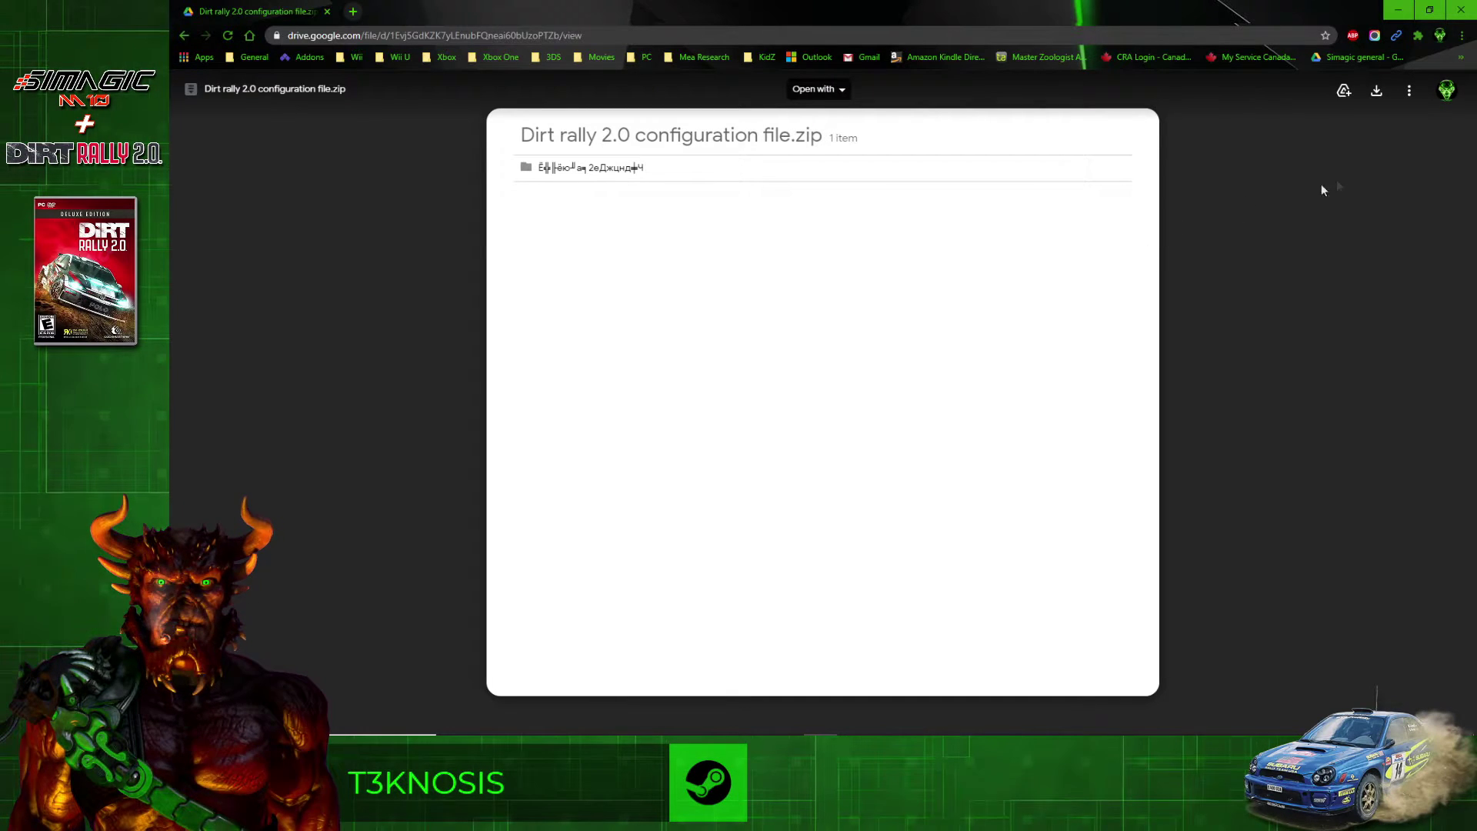
click(1374, 96)
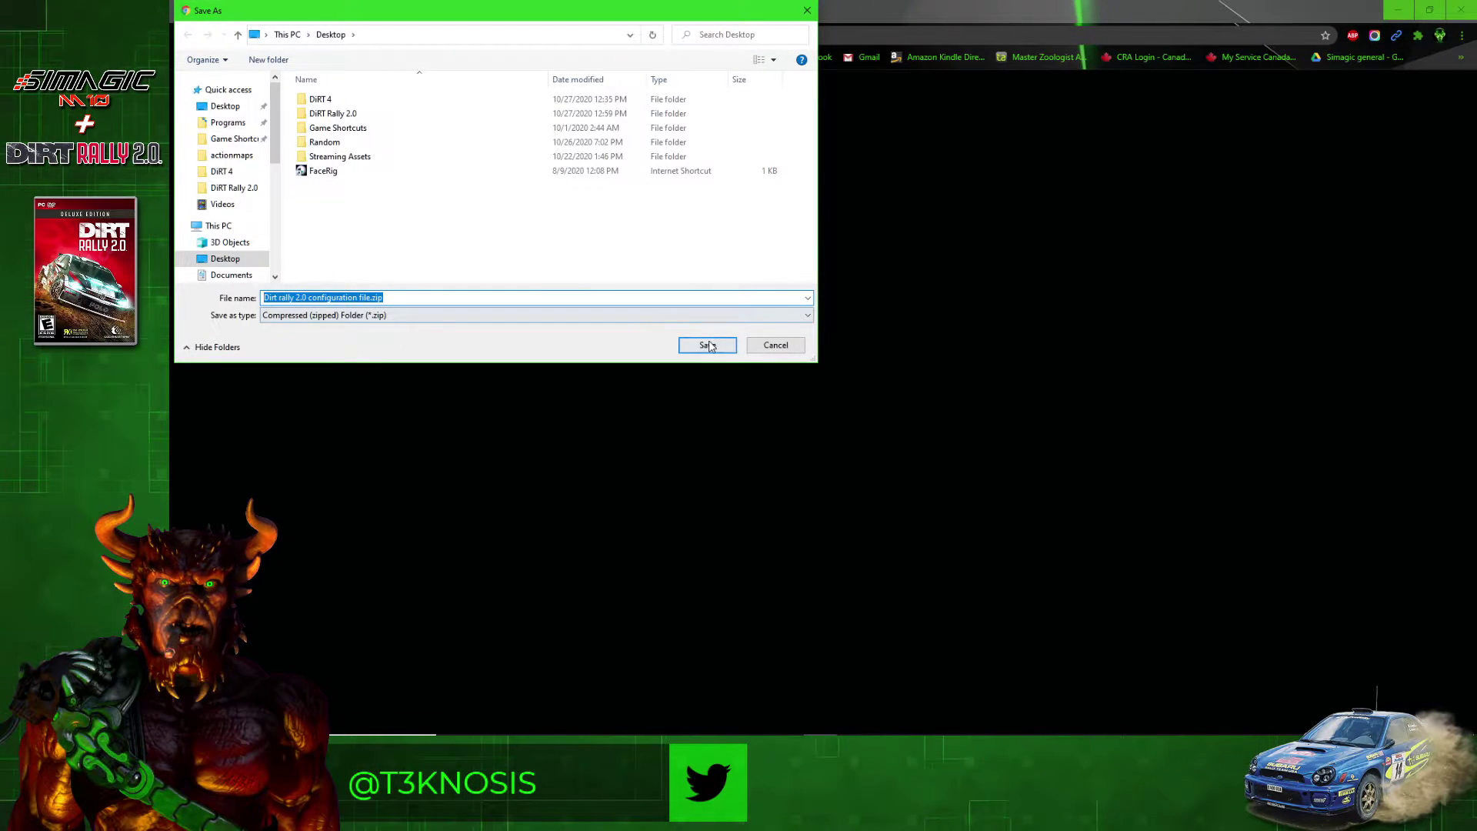
click(708, 346)
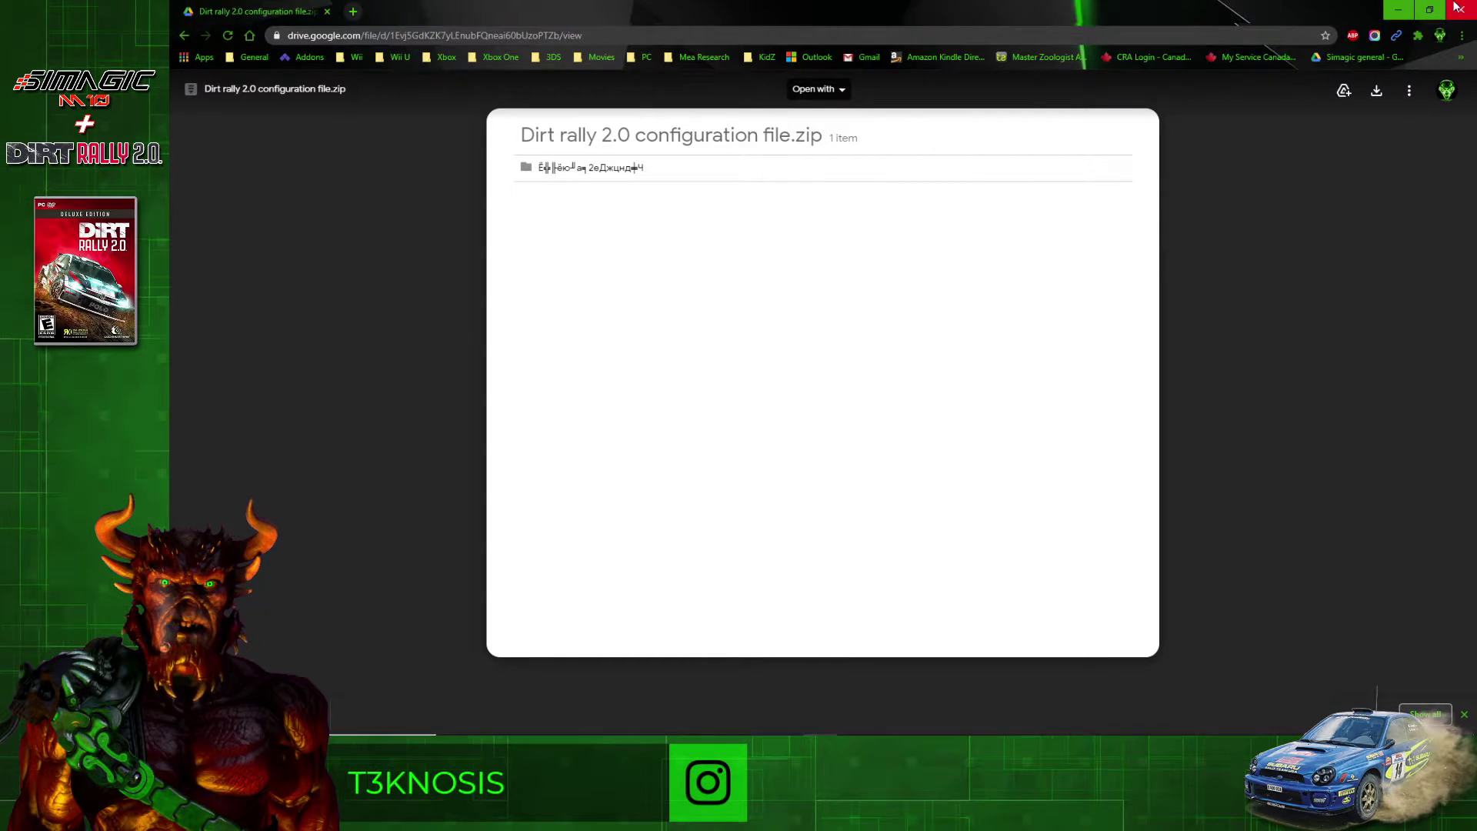
key(super+d)
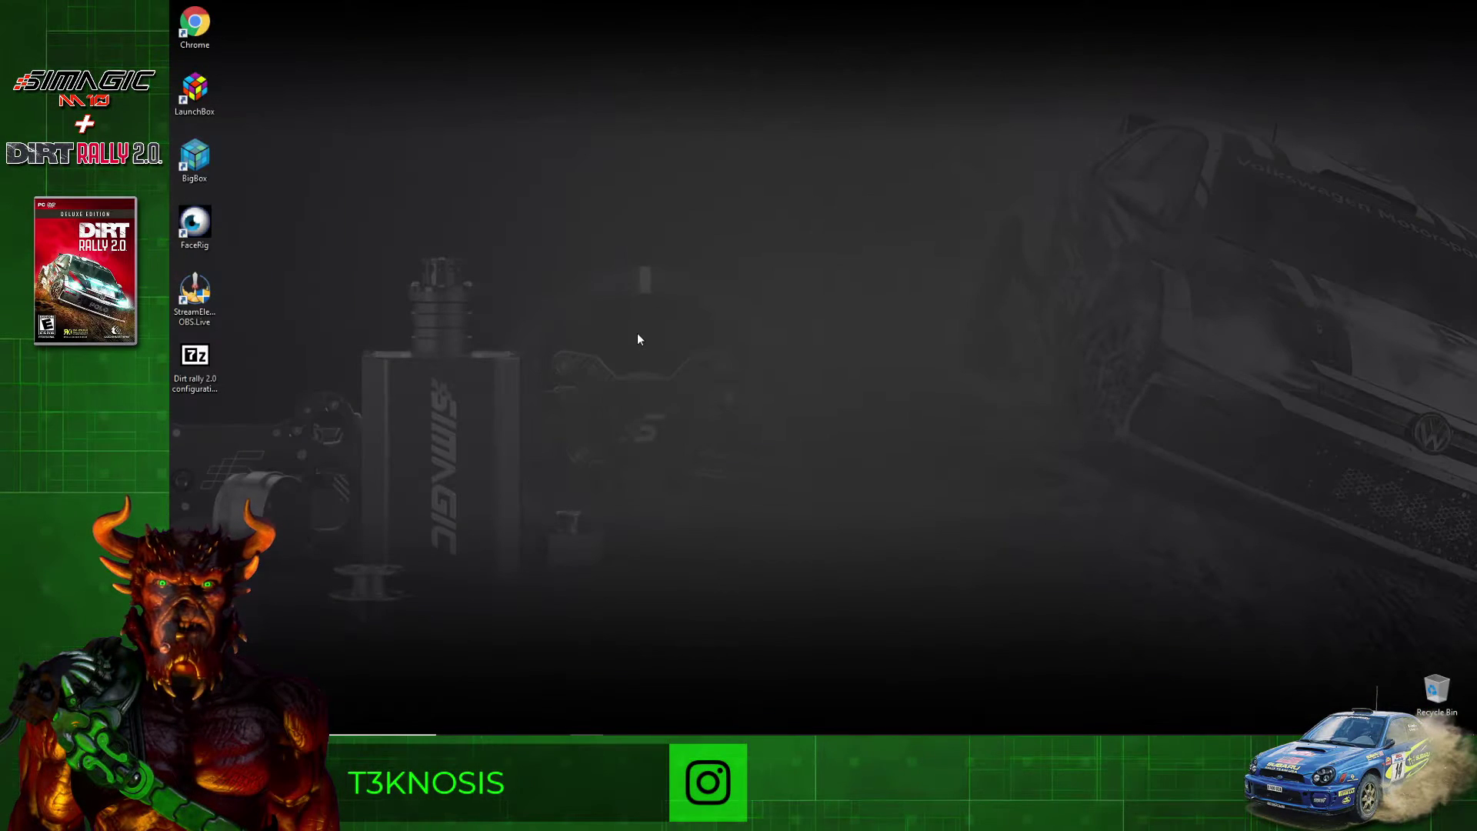
Extract the downloaded configuration zip onto the desktop with 7-Zip and open the extracted folder.
right_click(198, 363)
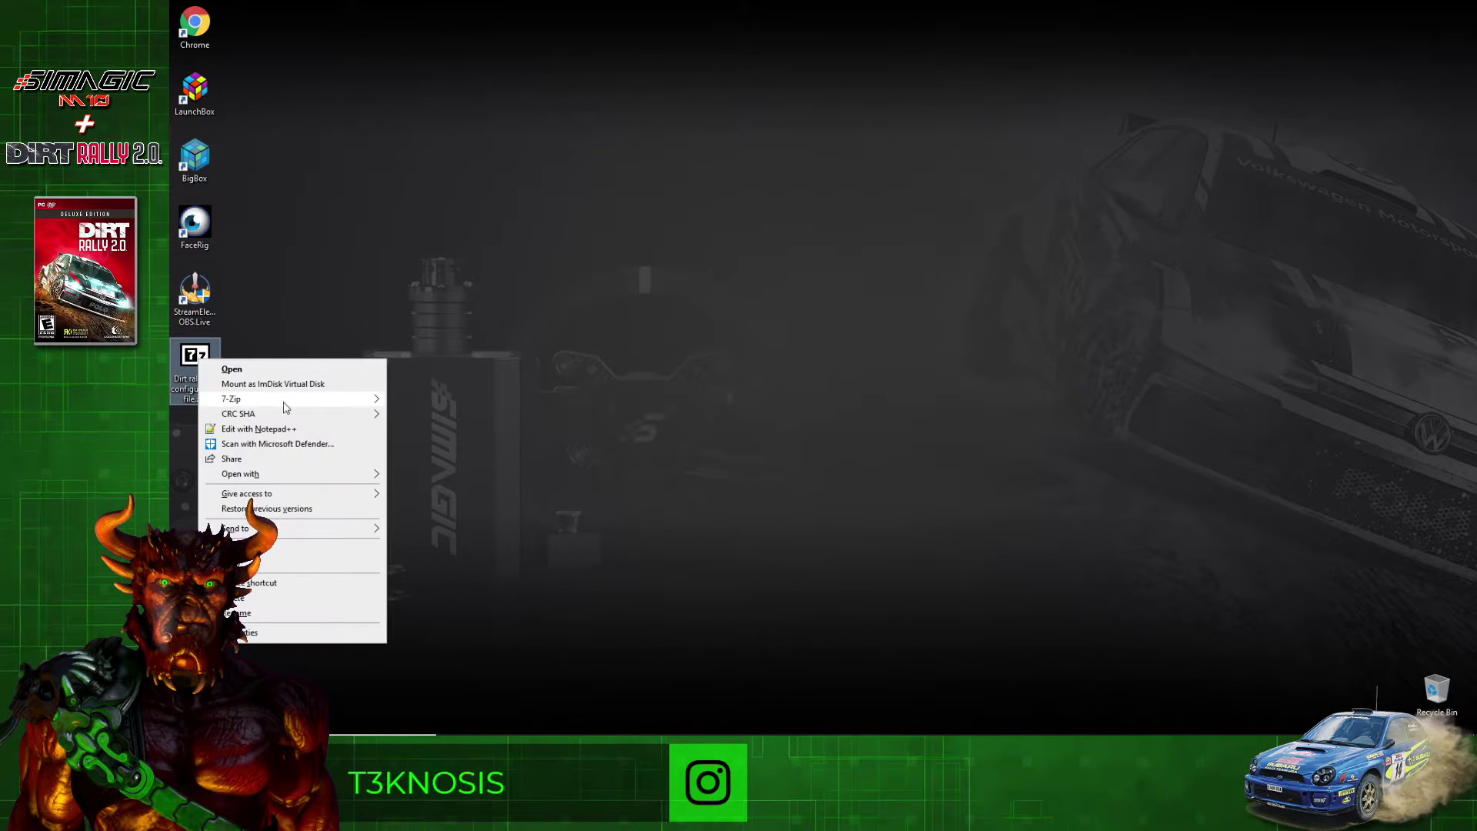
mouse_move(284, 398)
click(488, 444)
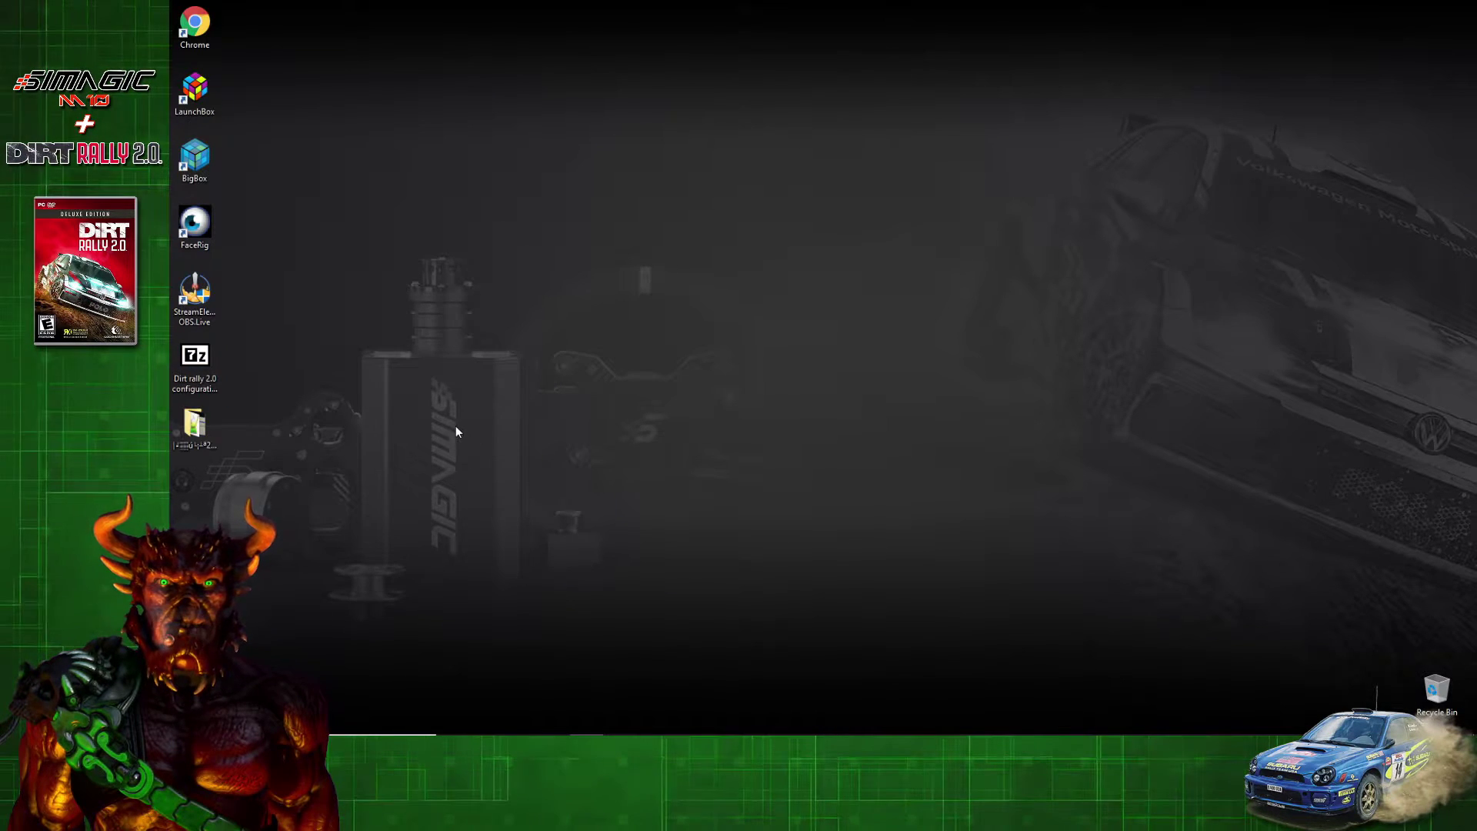
click(205, 419)
double_click(205, 420)
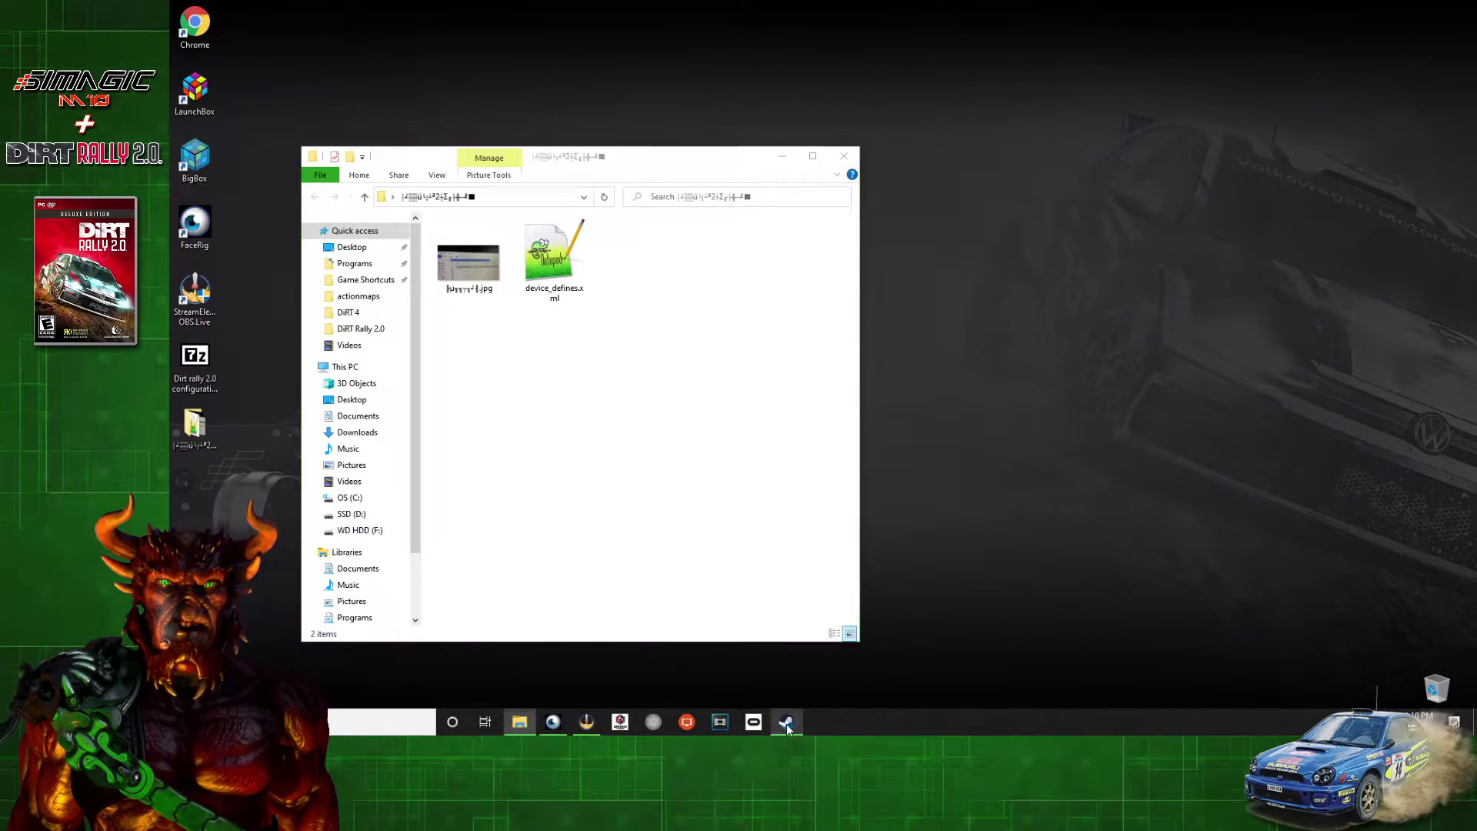
Switch to Steam, browse the local files of DiRT Rally 2.0, and place the extracted folder's window beside the game folder.
click(786, 723)
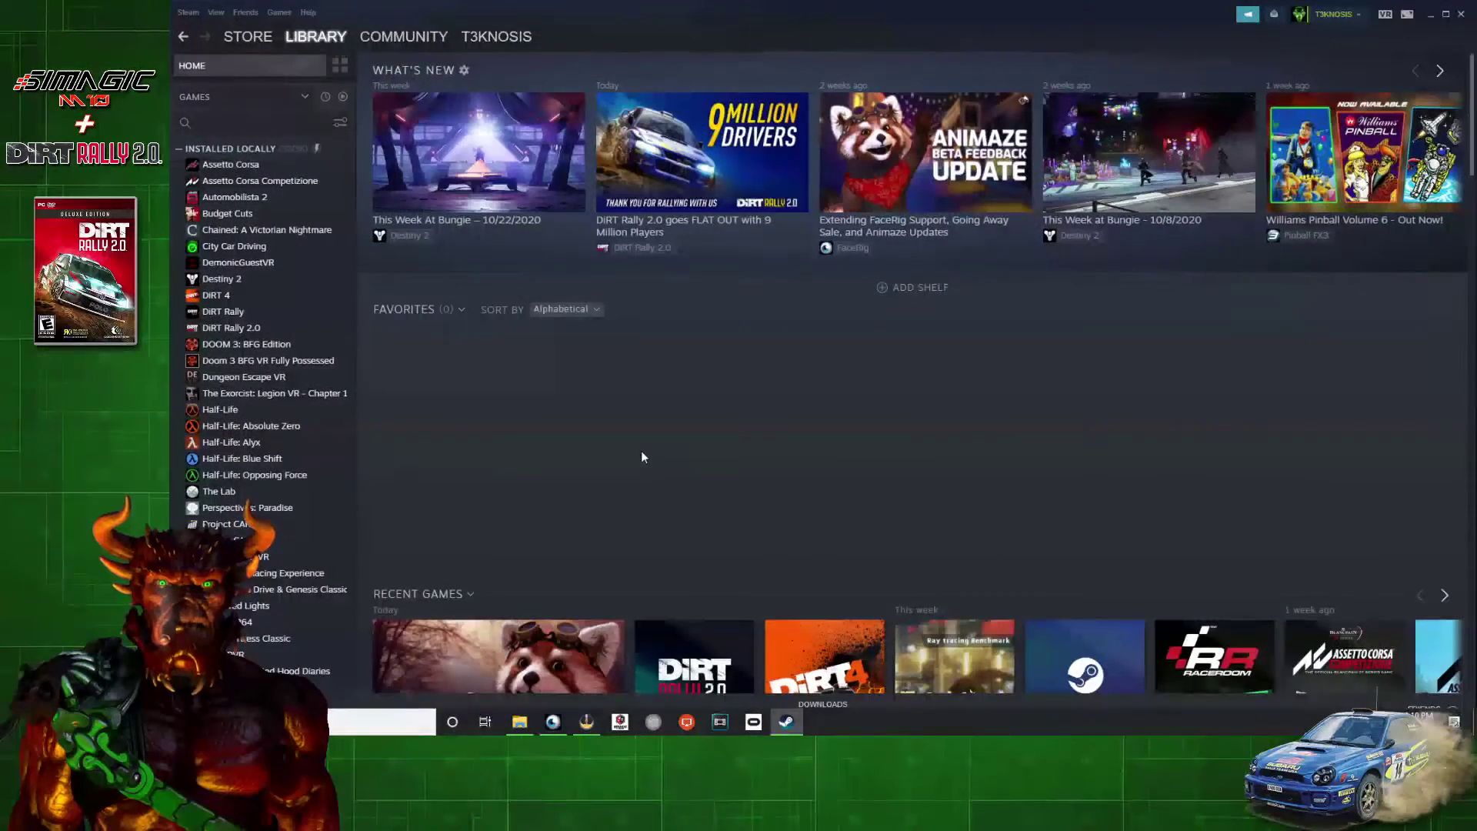
right_click(272, 331)
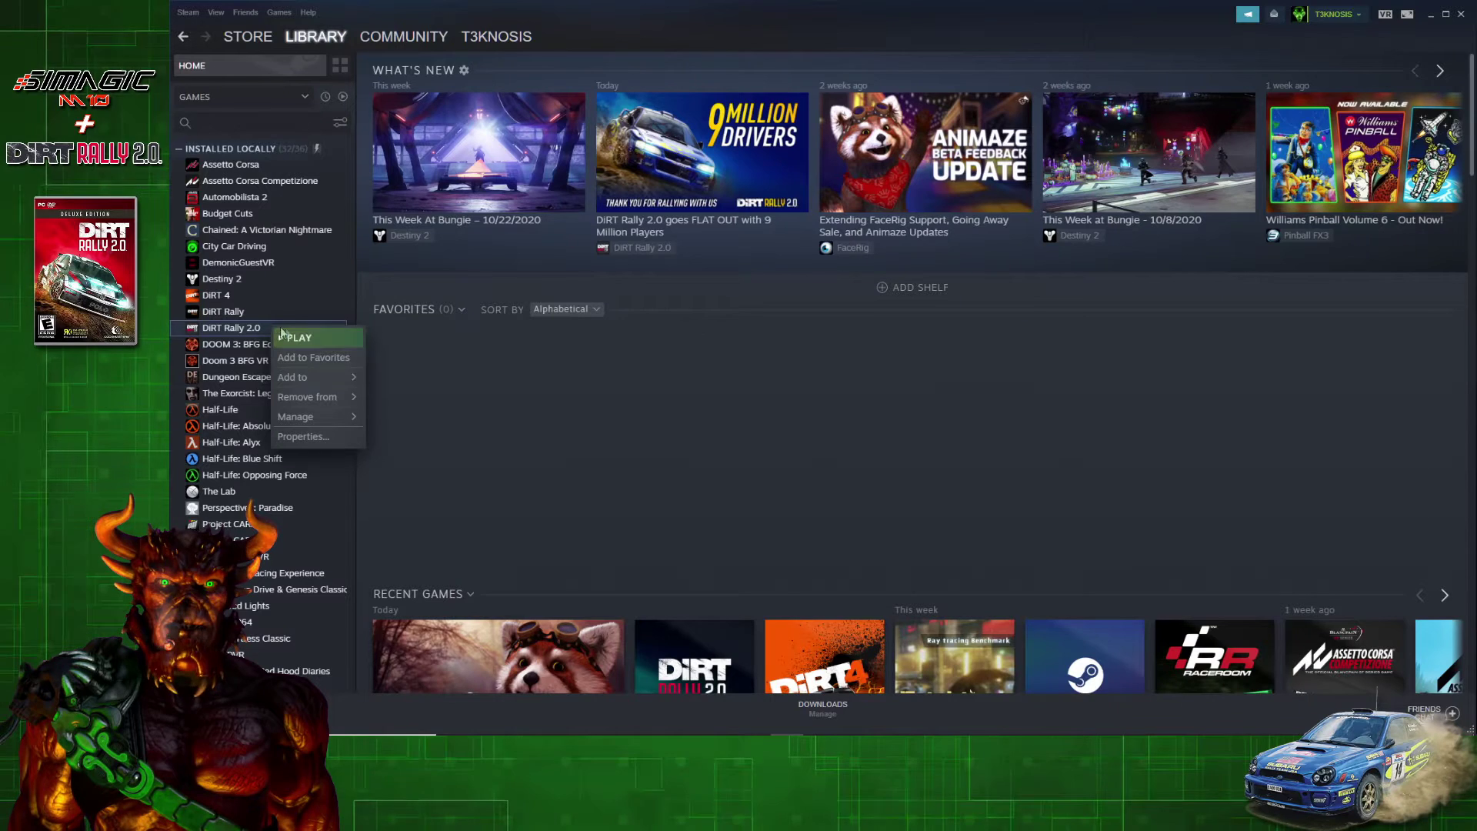
mouse_move(323, 419)
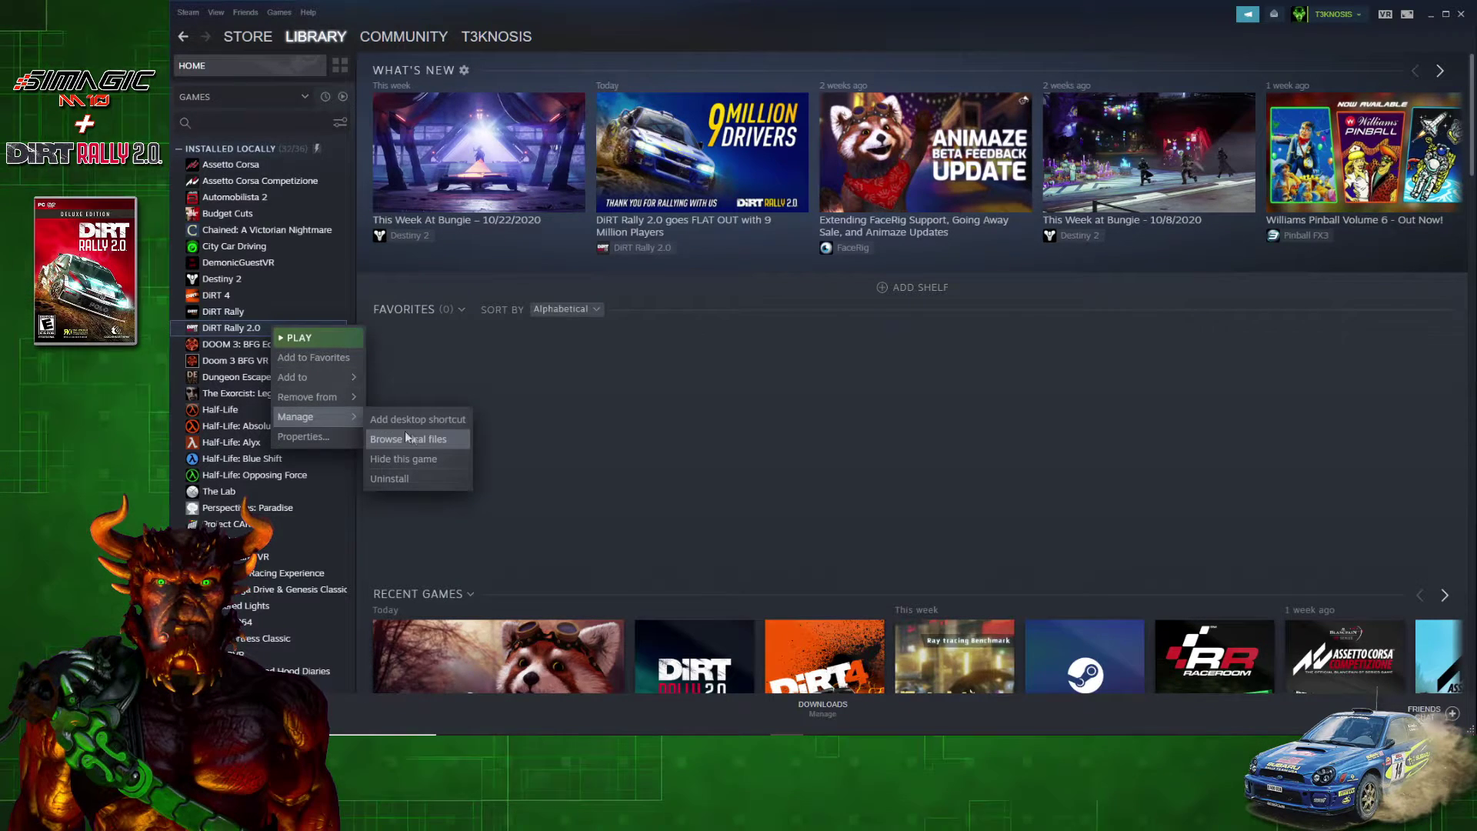
click(454, 440)
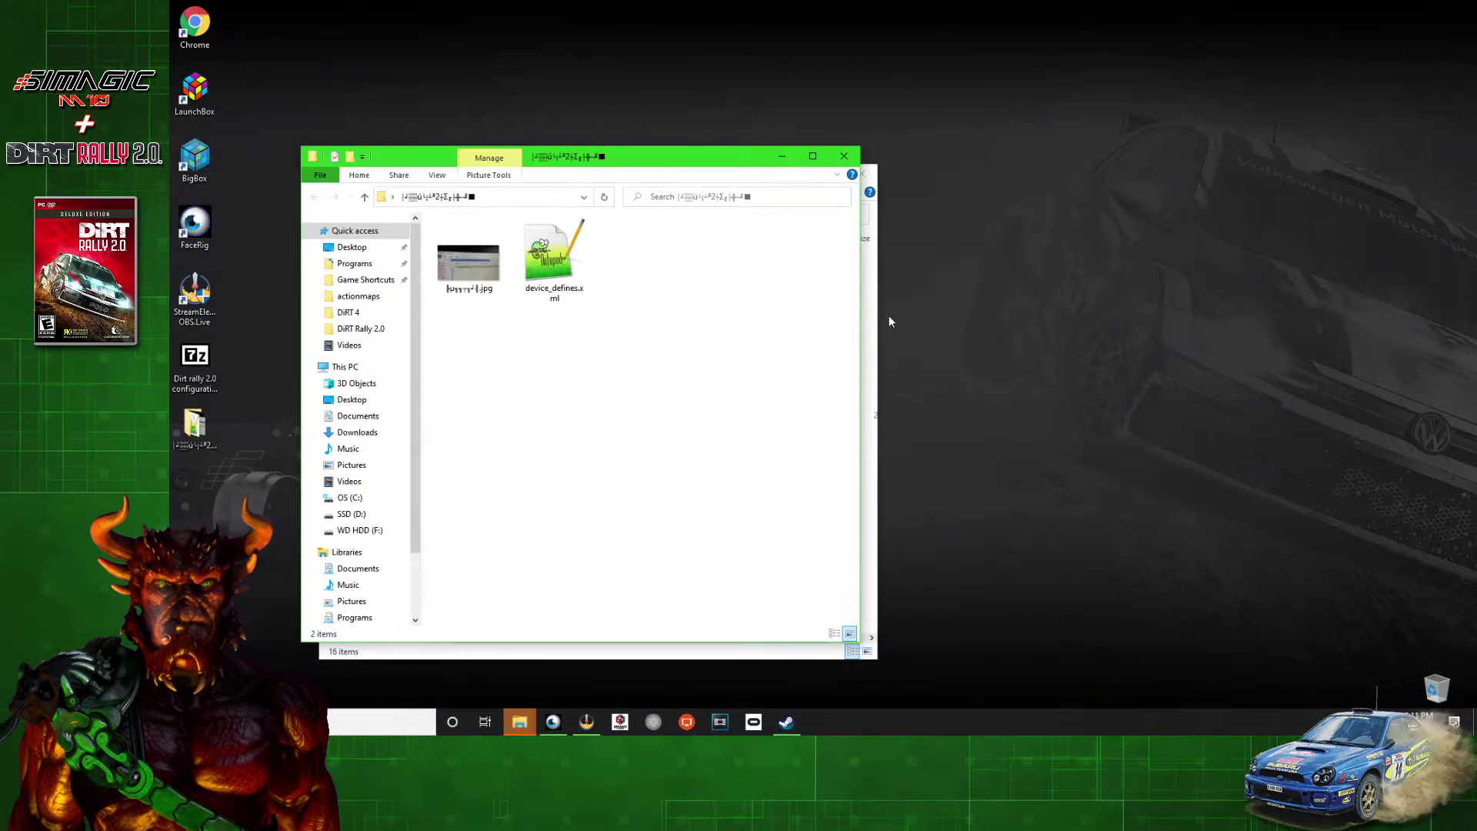
drag(637, 162, 1227, 173)
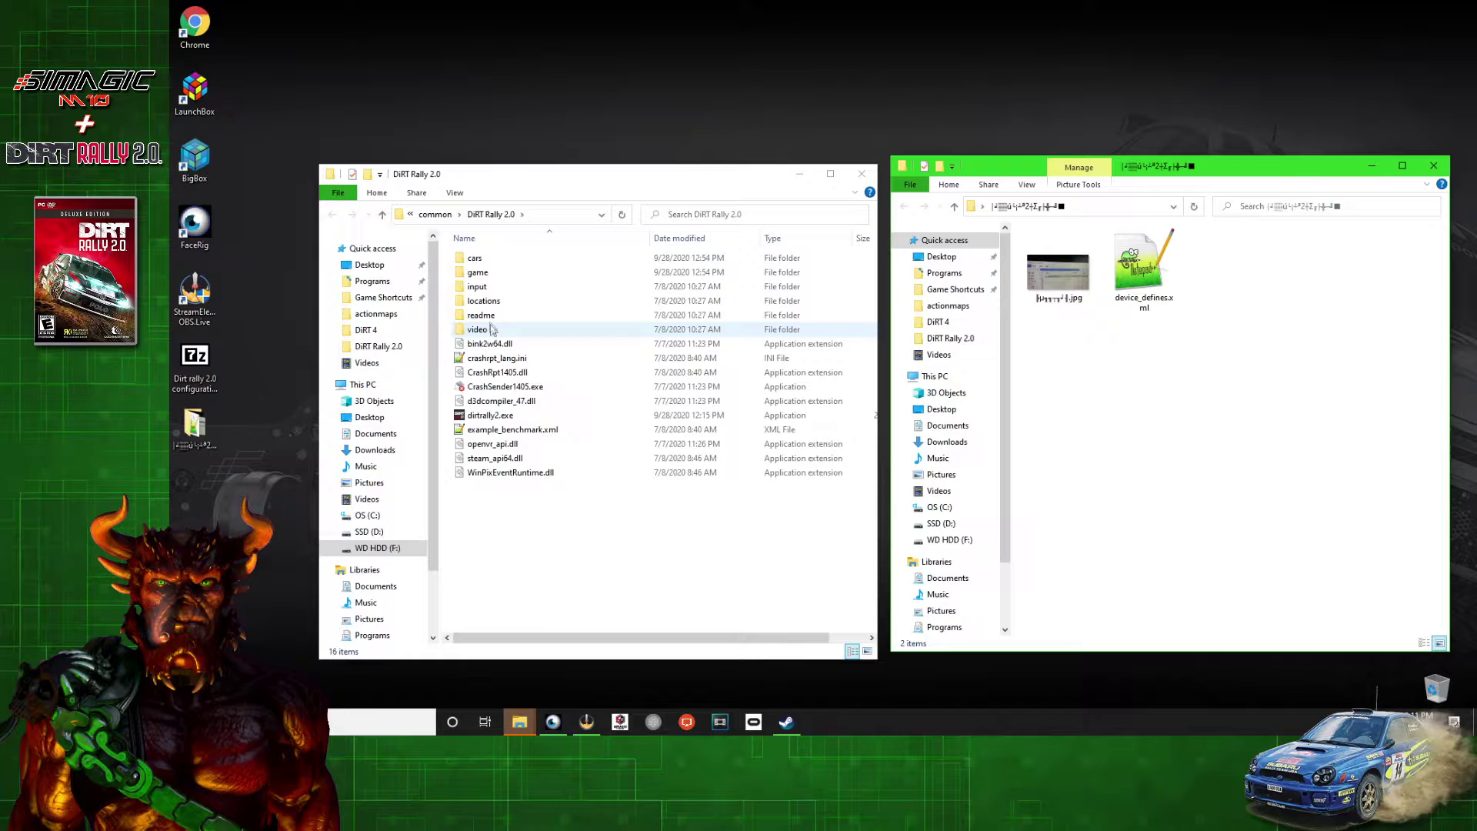
Replace device_defines.xml in the game's input\devices folder with the extracted copy, and close both folder windows.
click(487, 286)
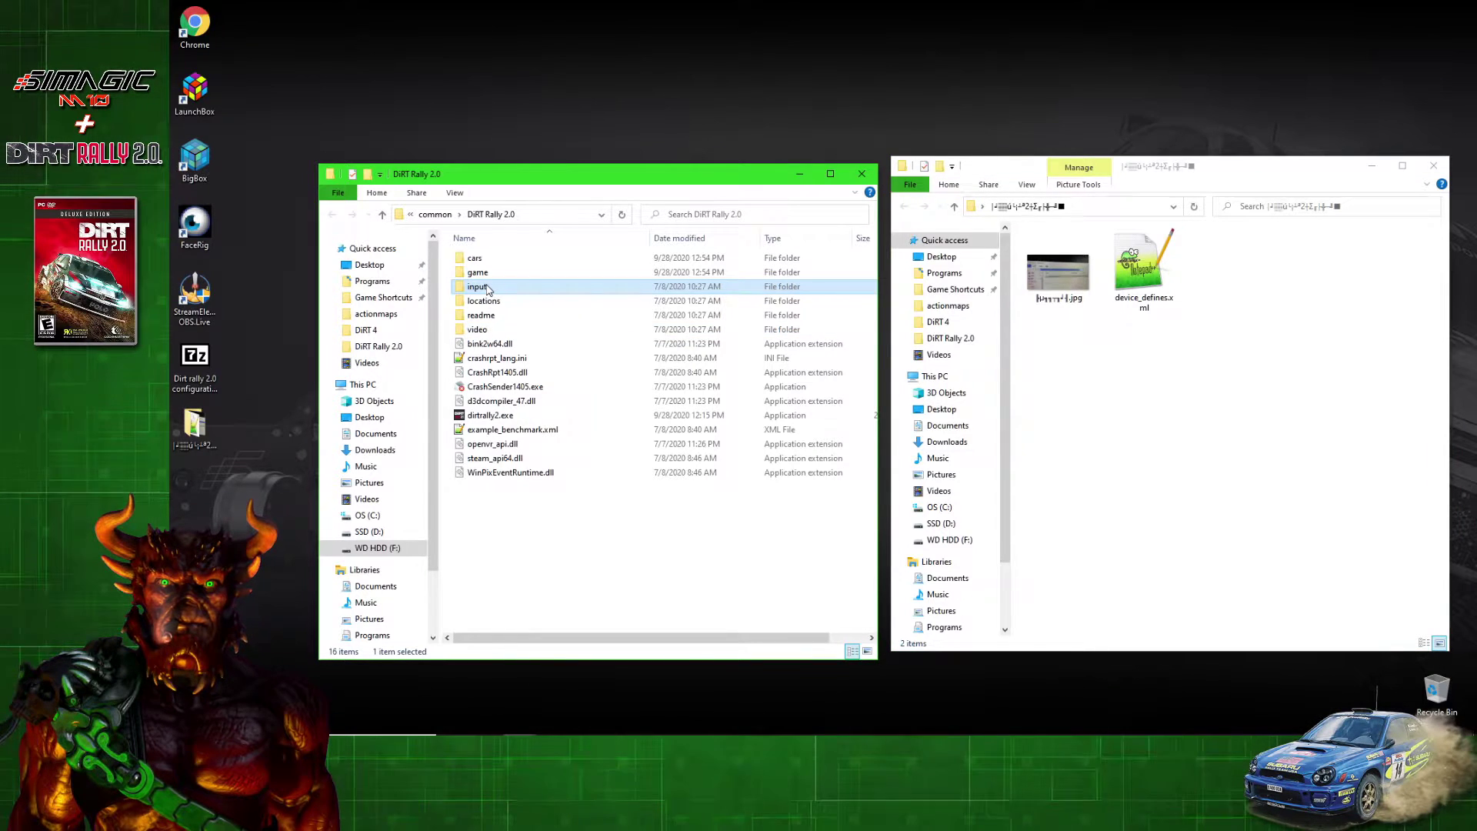
double_click(486, 287)
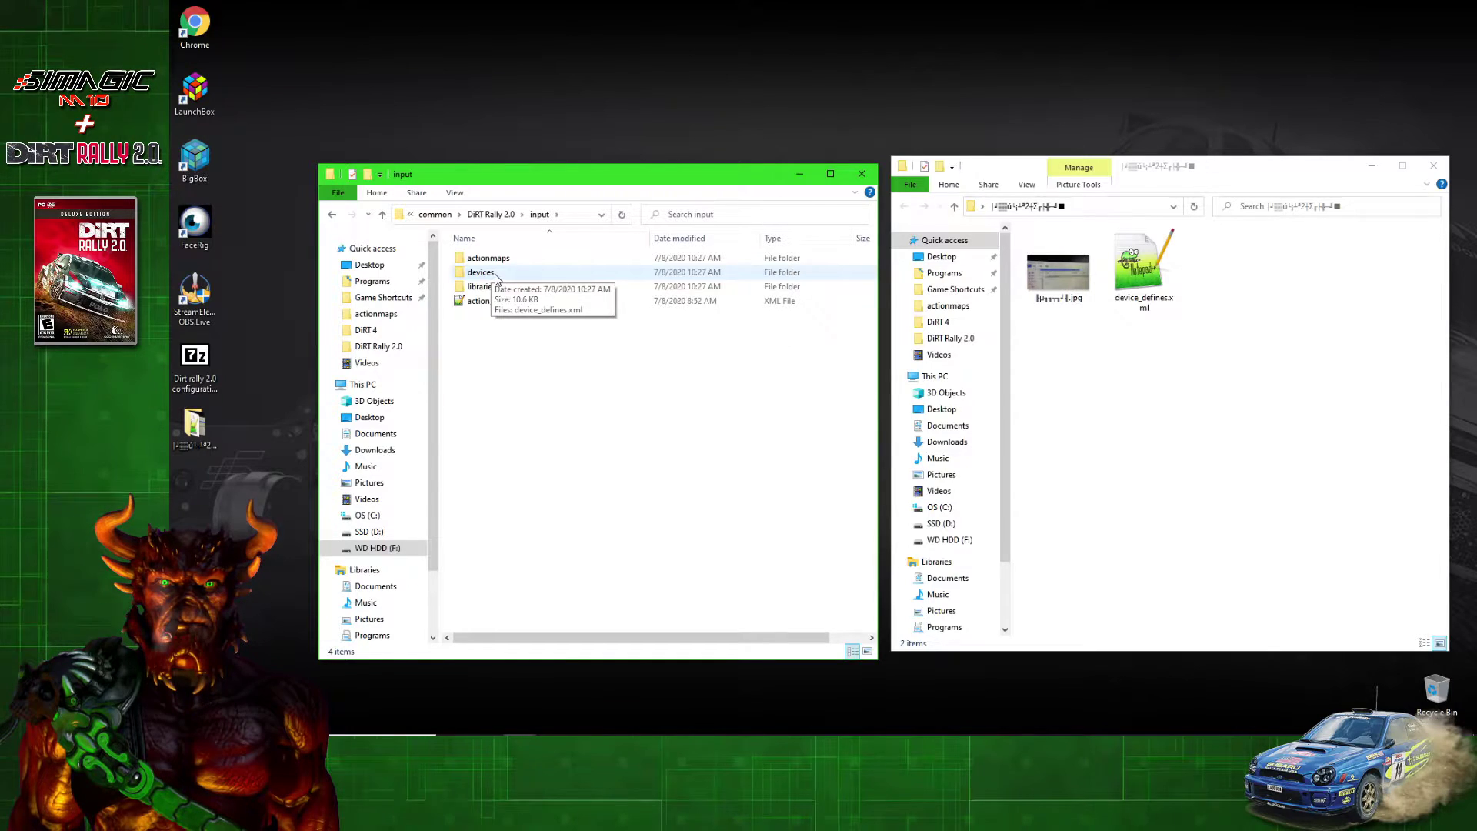
double_click(481, 272)
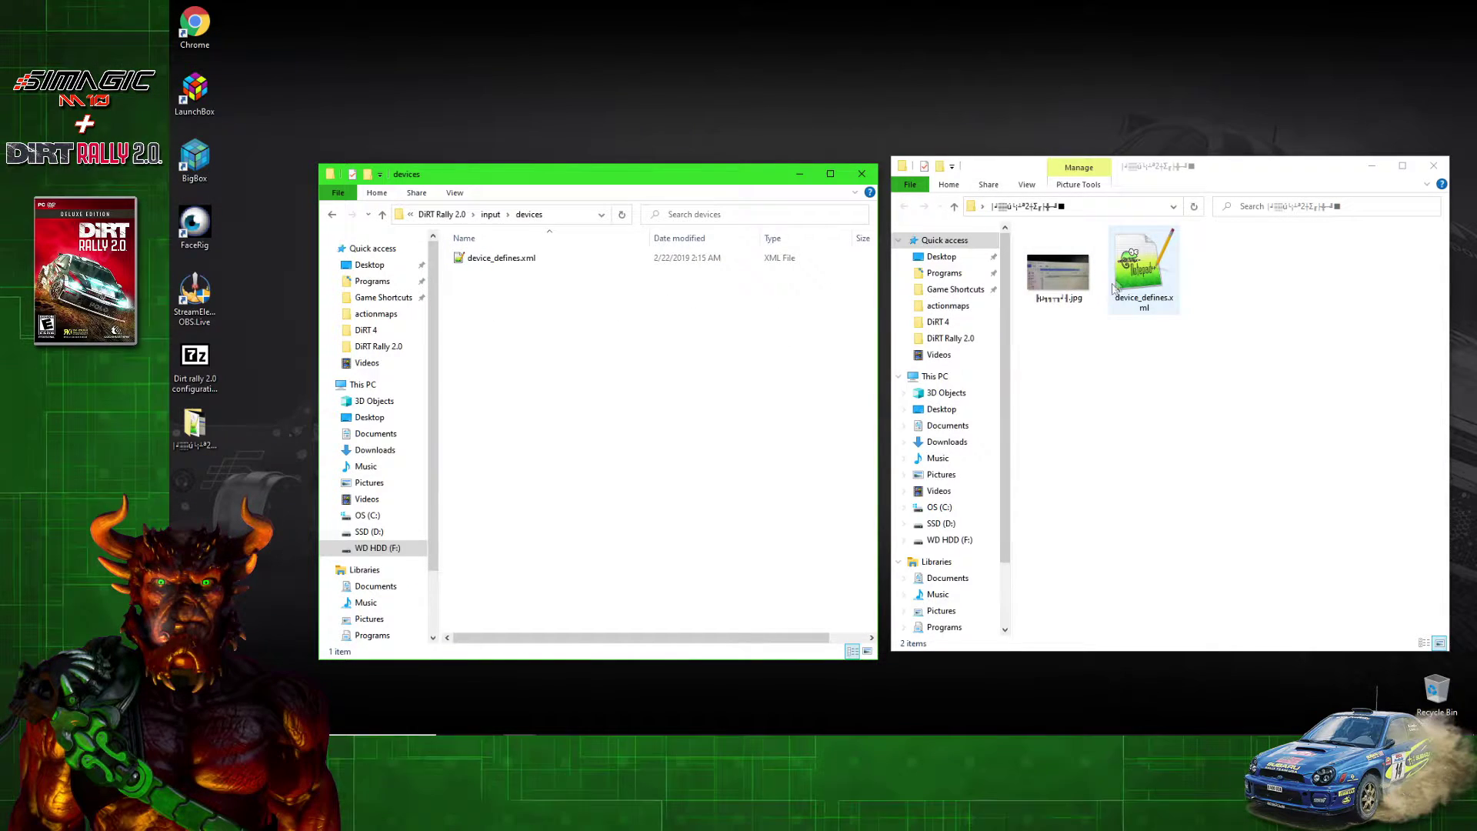
click(1143, 270)
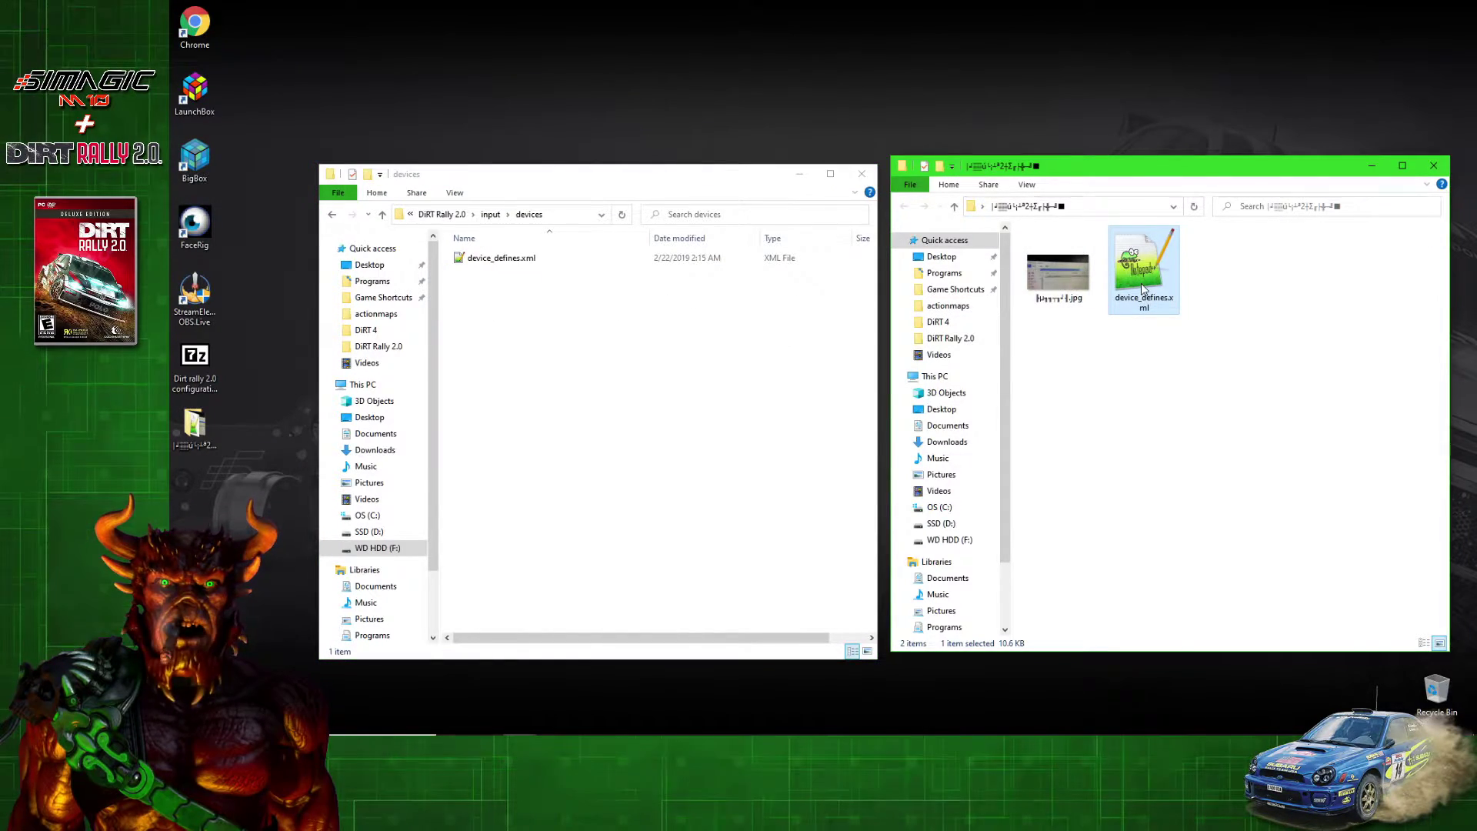
drag(1143, 300, 515, 348)
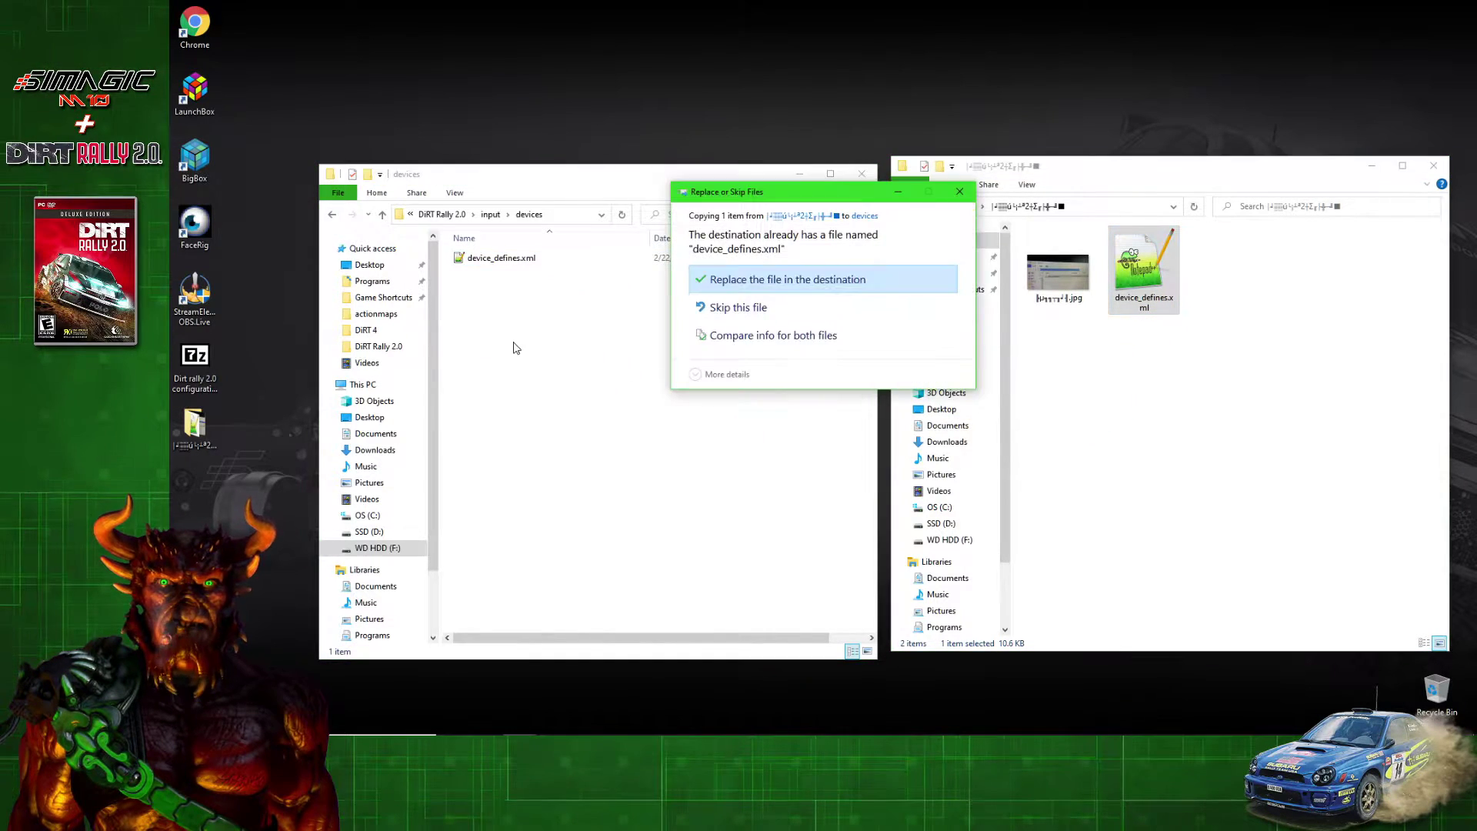
click(742, 280)
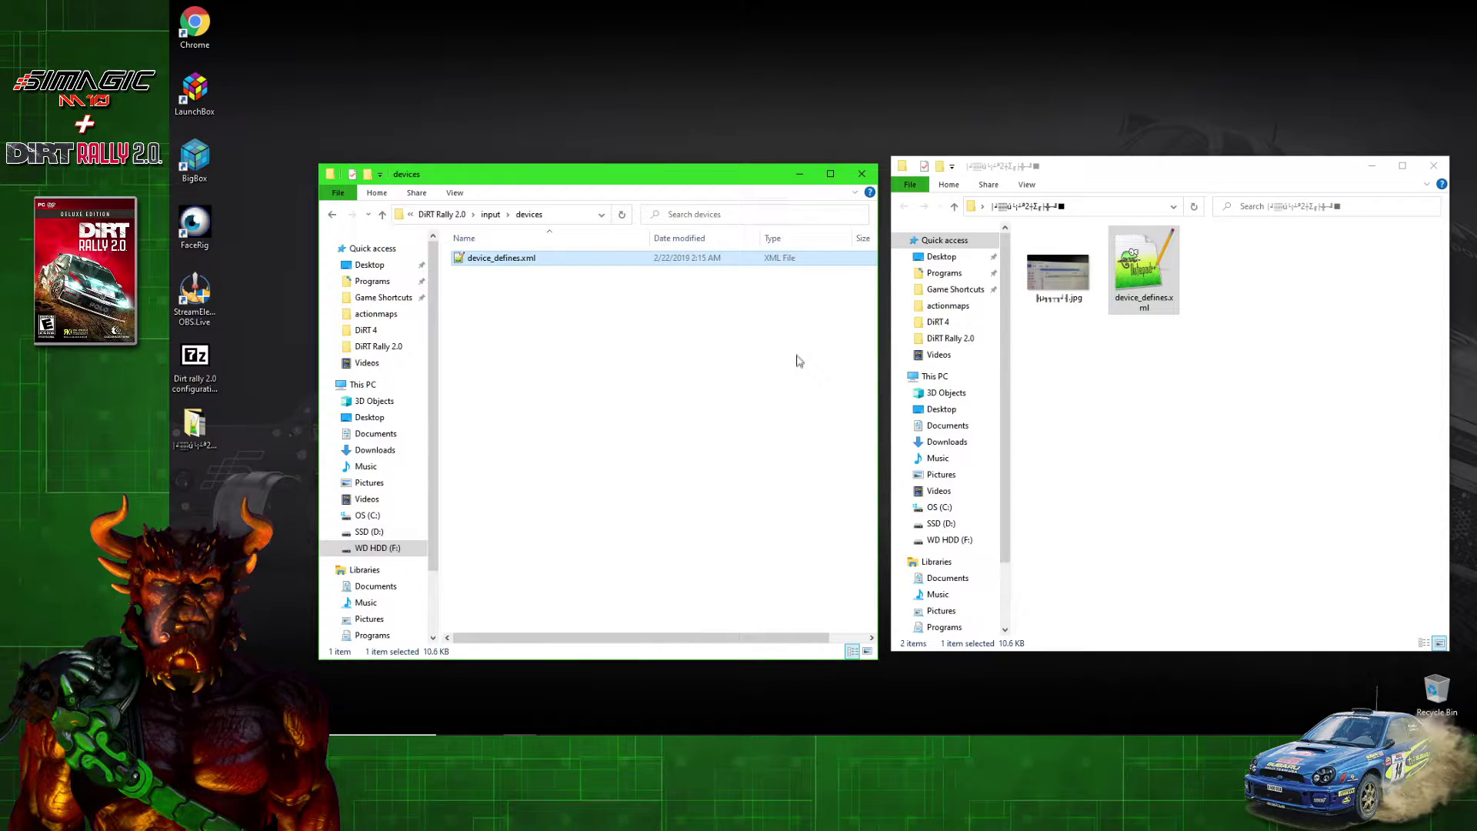
click(863, 173)
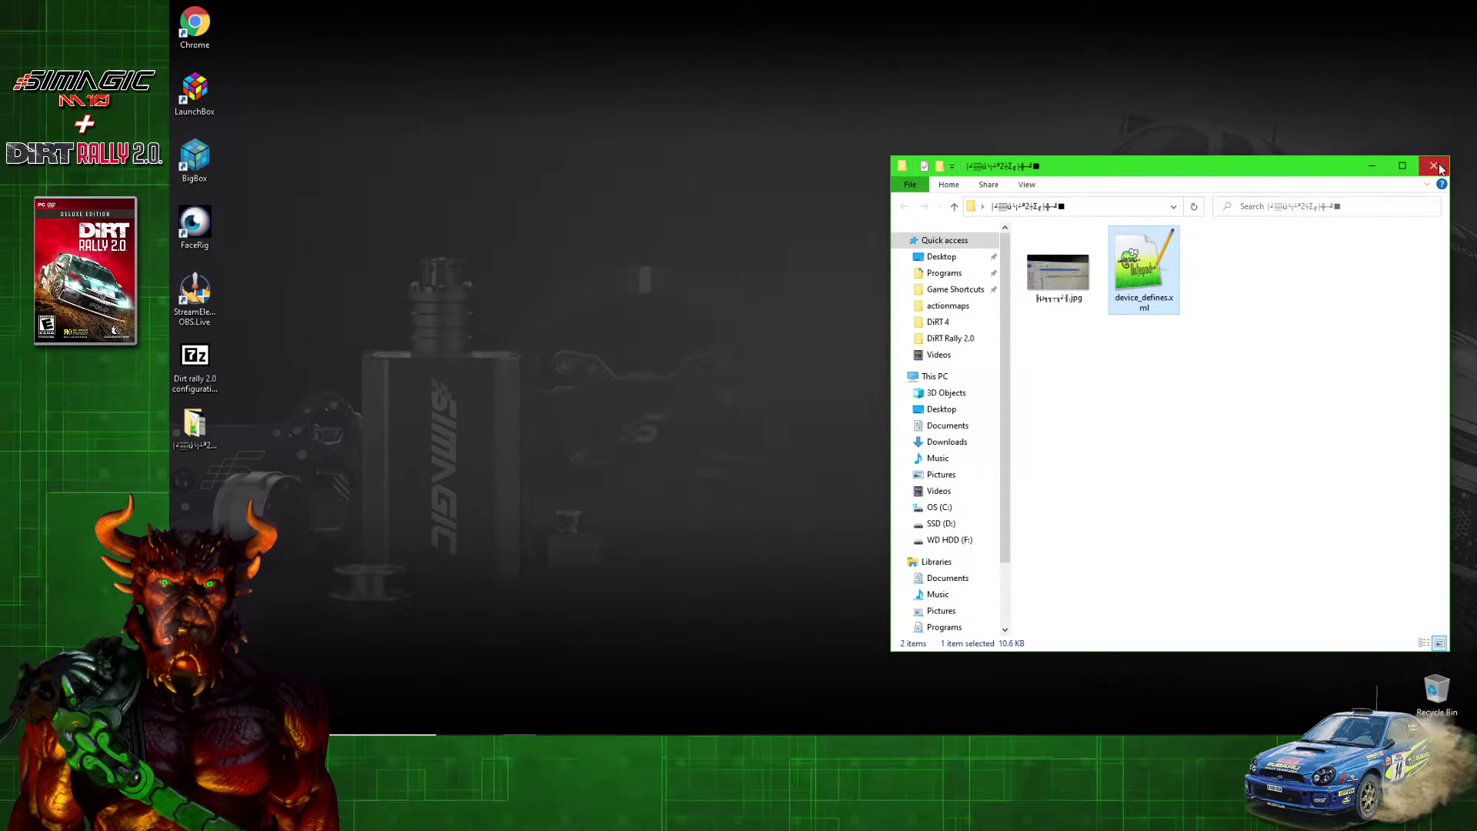
key(alt+F4)
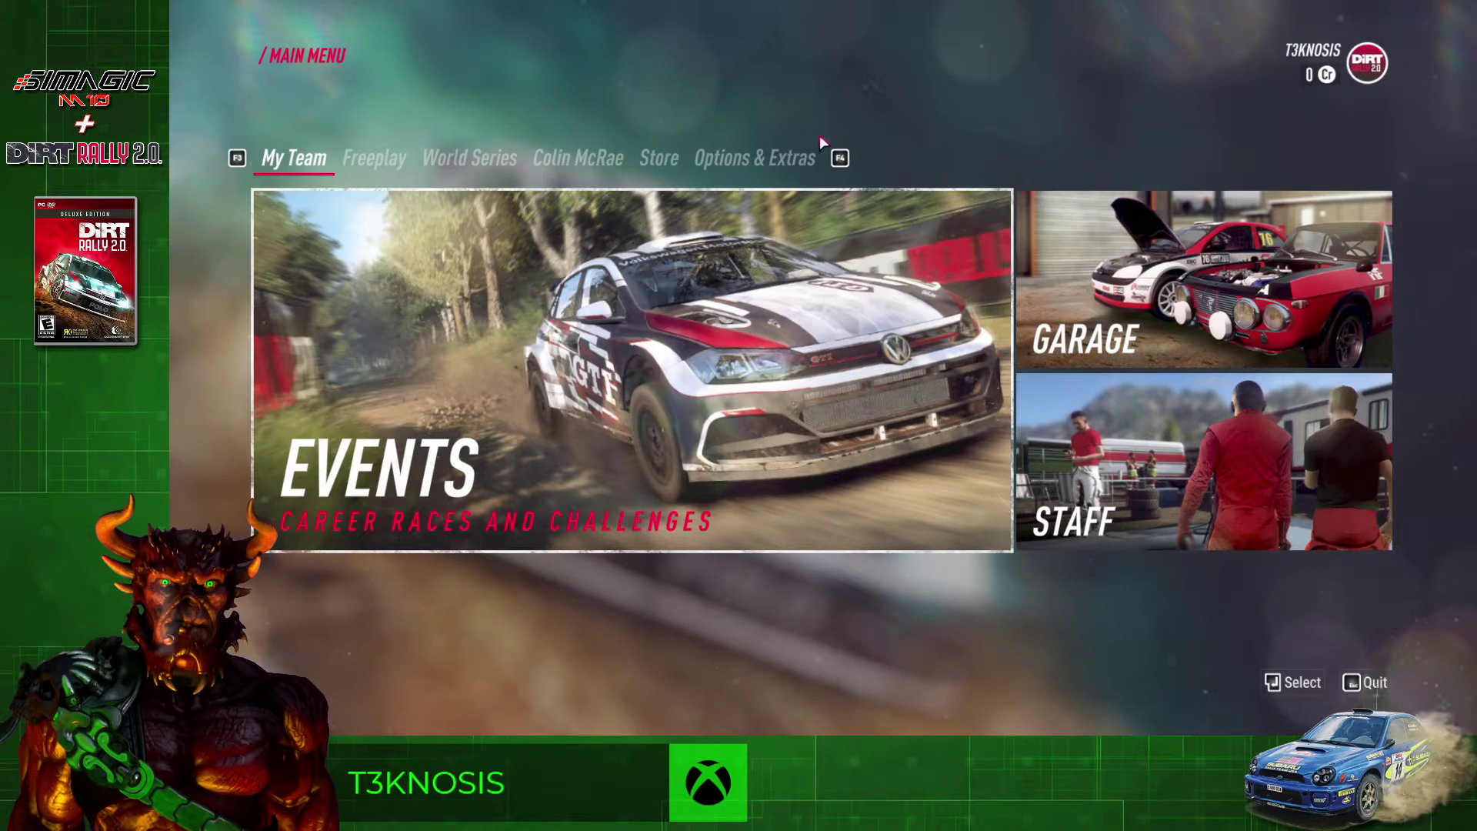
In DiRT Rally 2.0's input options, open the SIMAGIC steering wheel and review its input bindings.
click(754, 159)
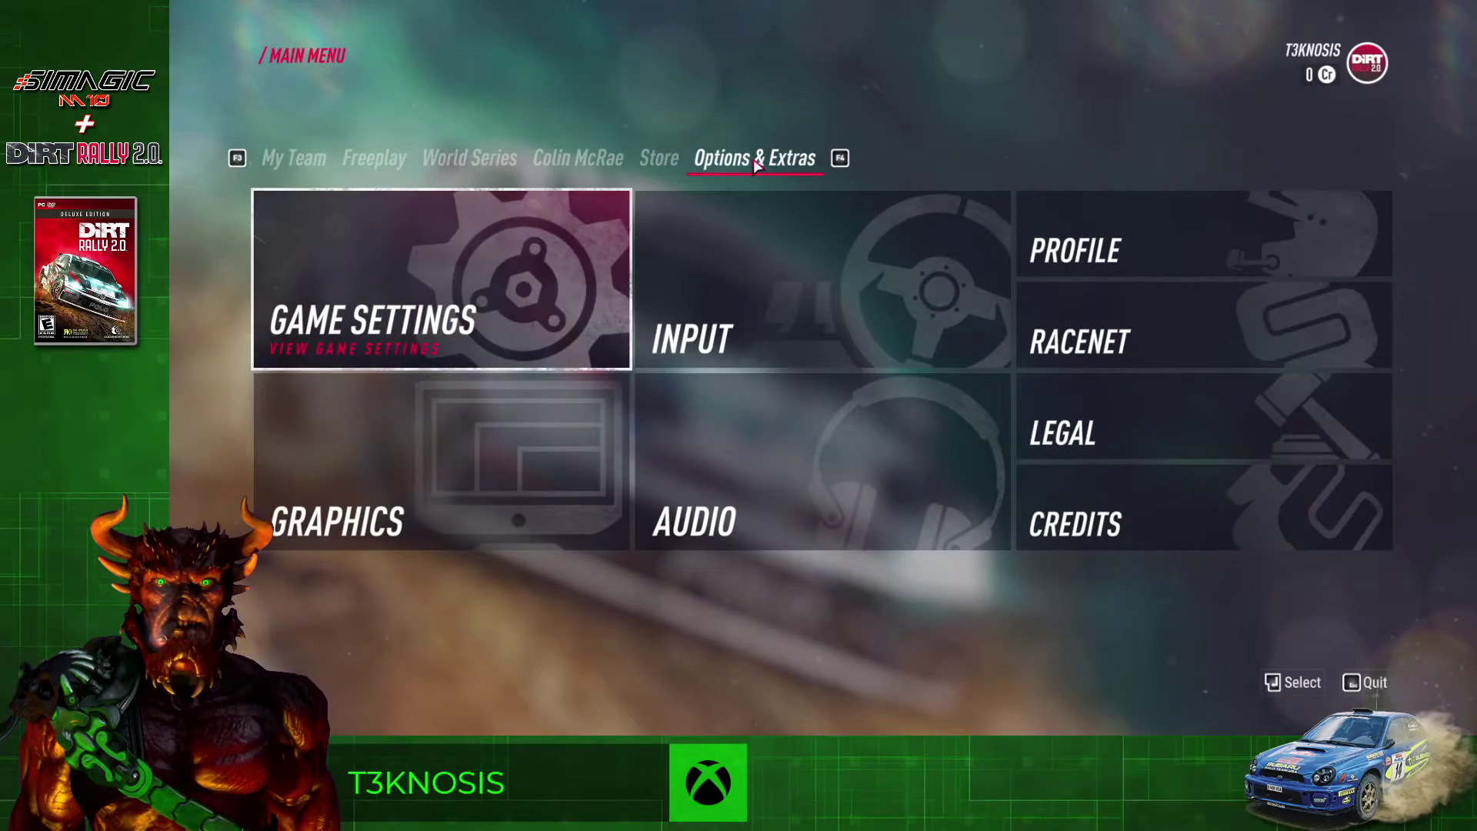
click(835, 342)
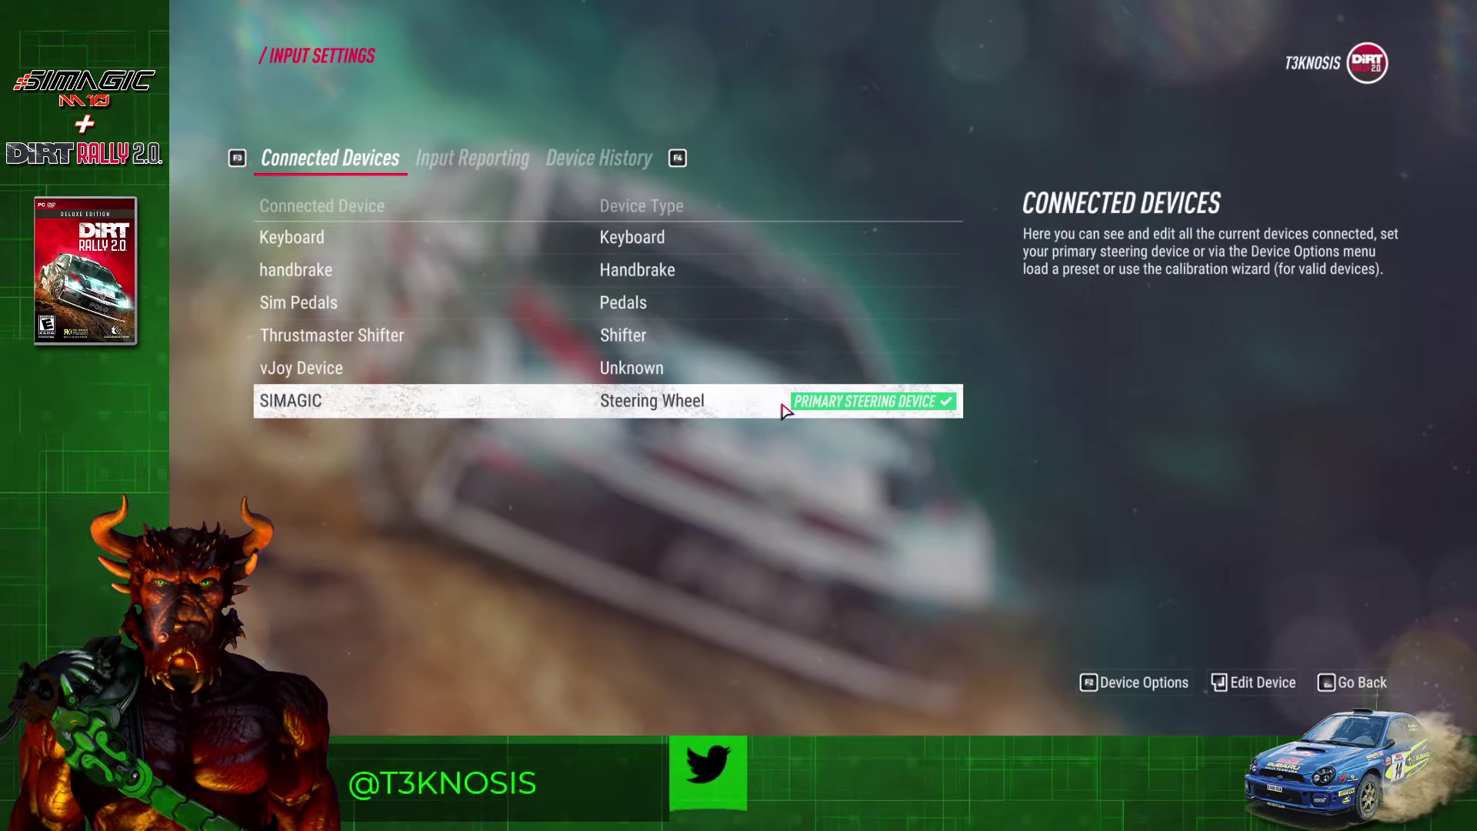
click(665, 410)
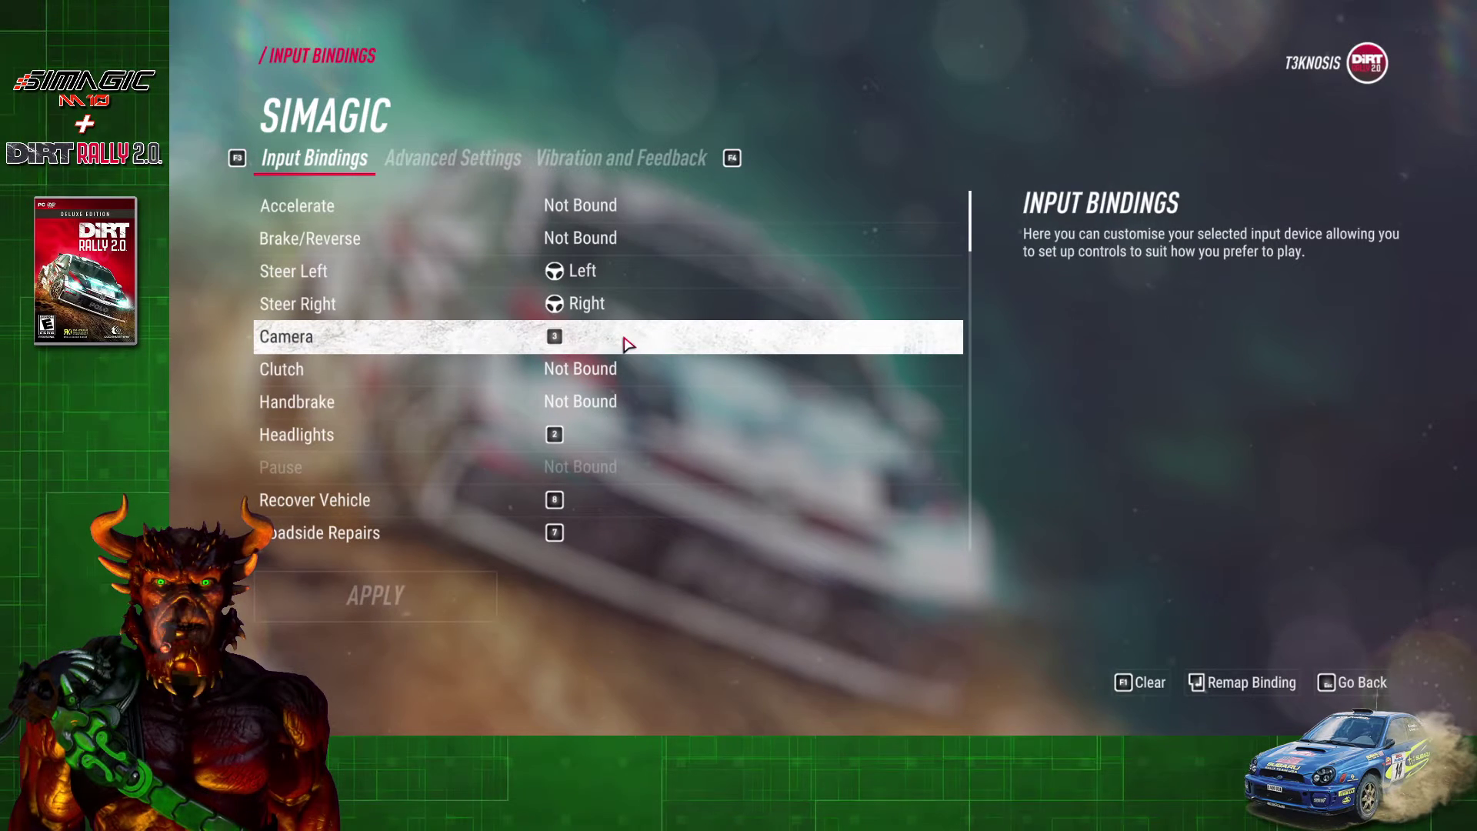
scroll(630, 439, down, 5)
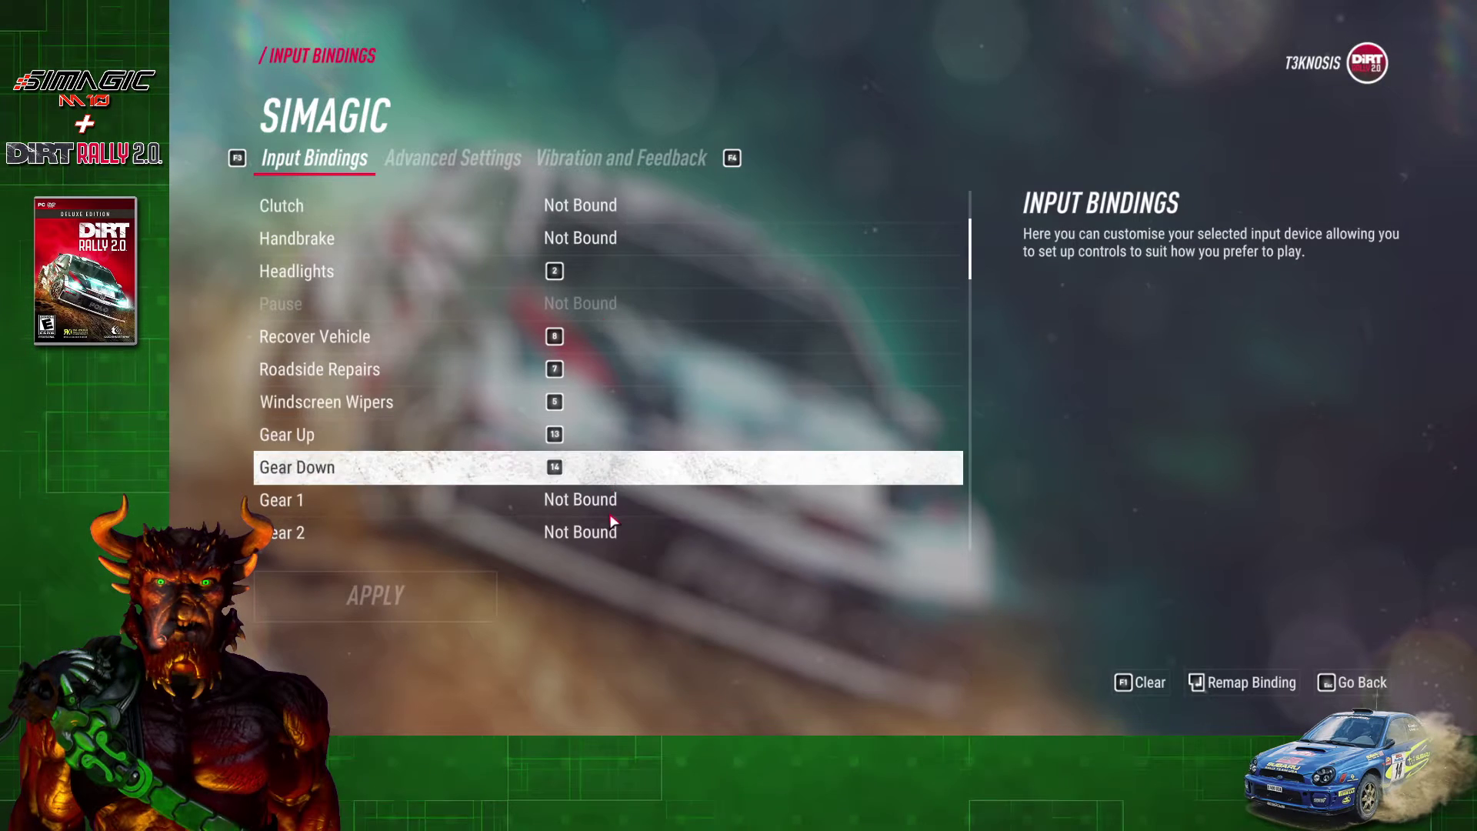
scroll(622, 377, up, 5)
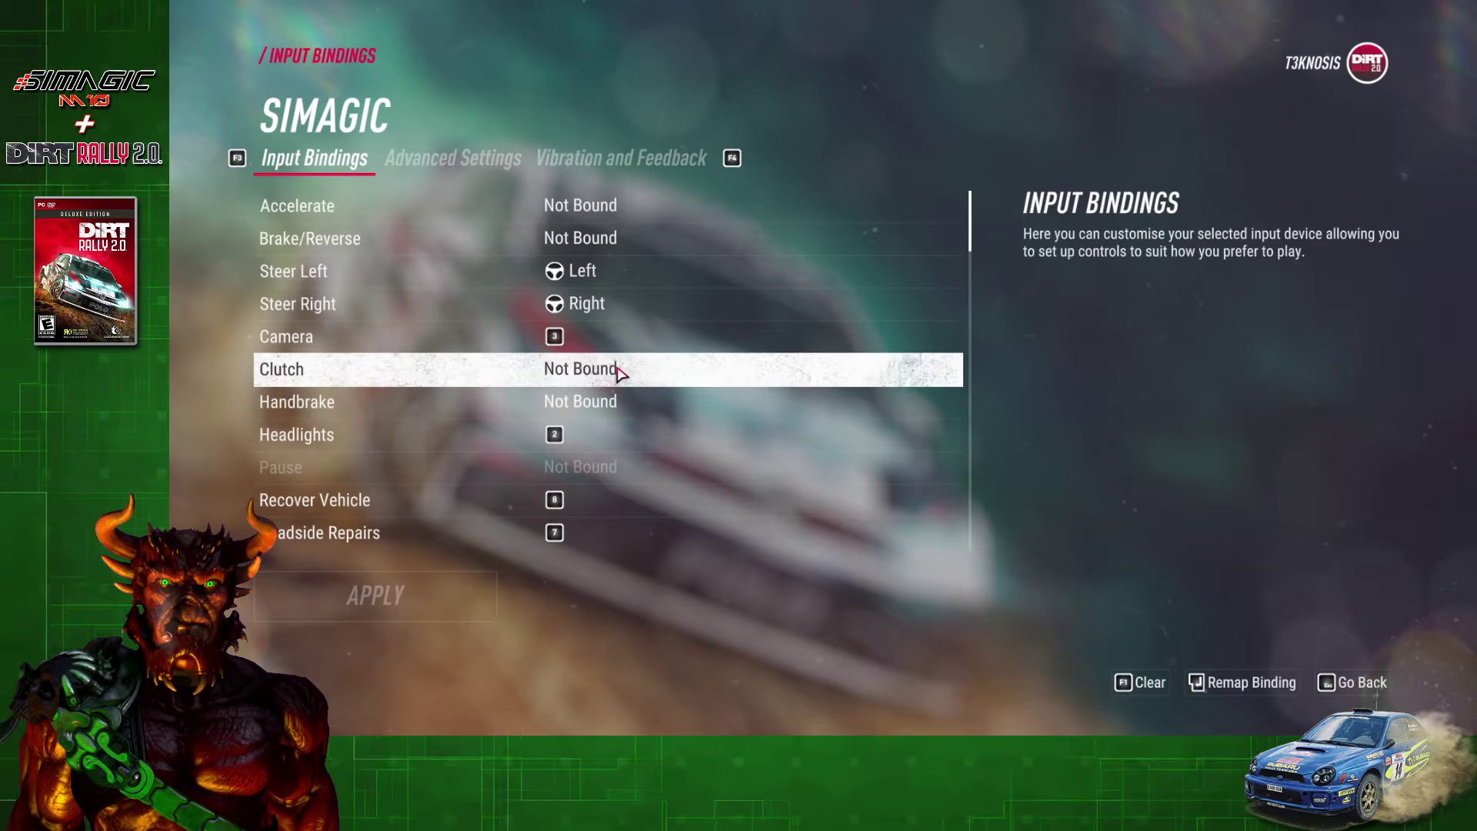
Review the SIMAGIC wheel's advanced settings and its vibration and feedback levels, and return to the connected devices.
click(449, 159)
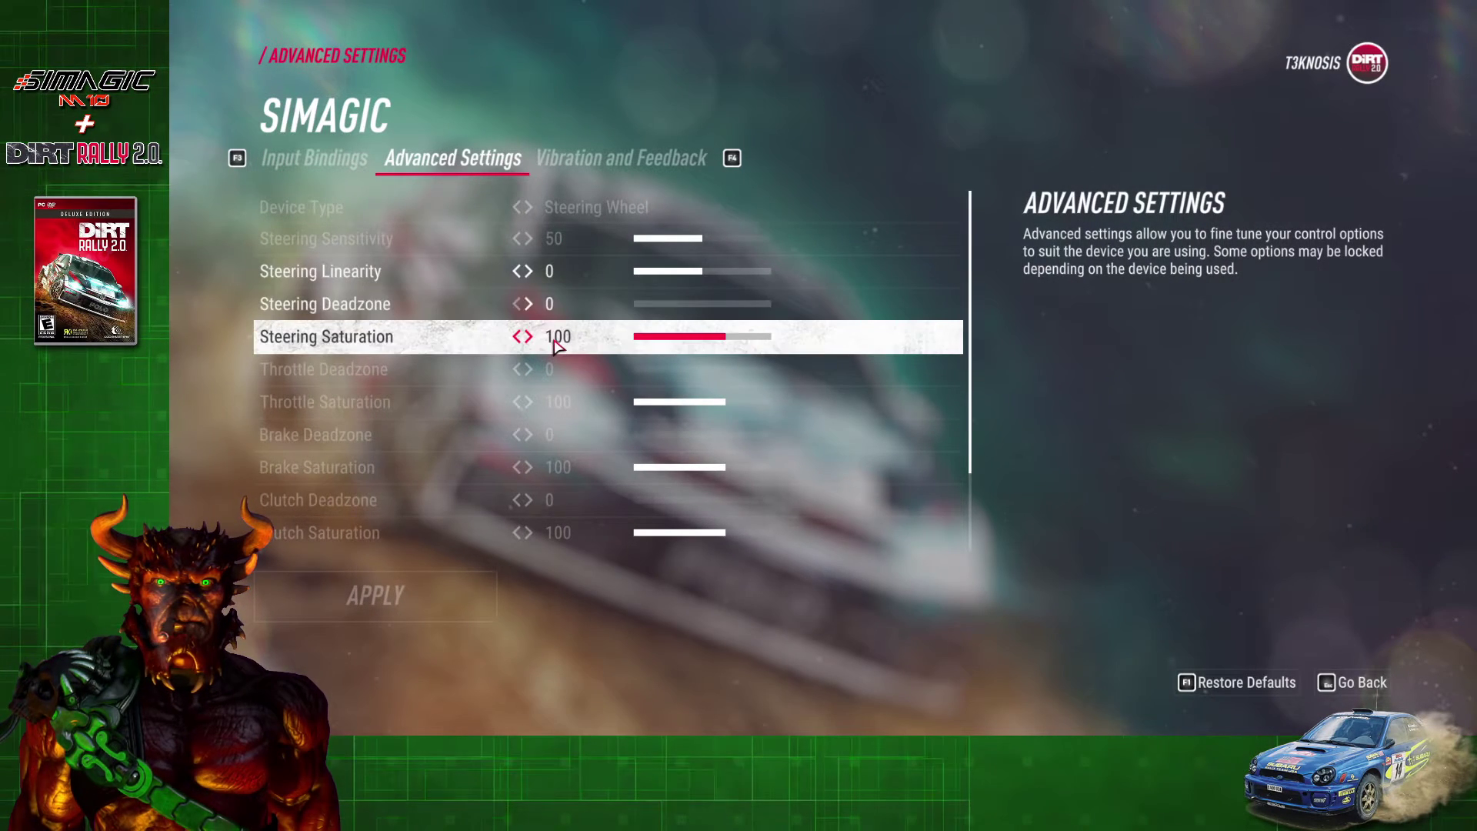
scroll(549, 344, down, 3)
scroll(556, 507, up, 1)
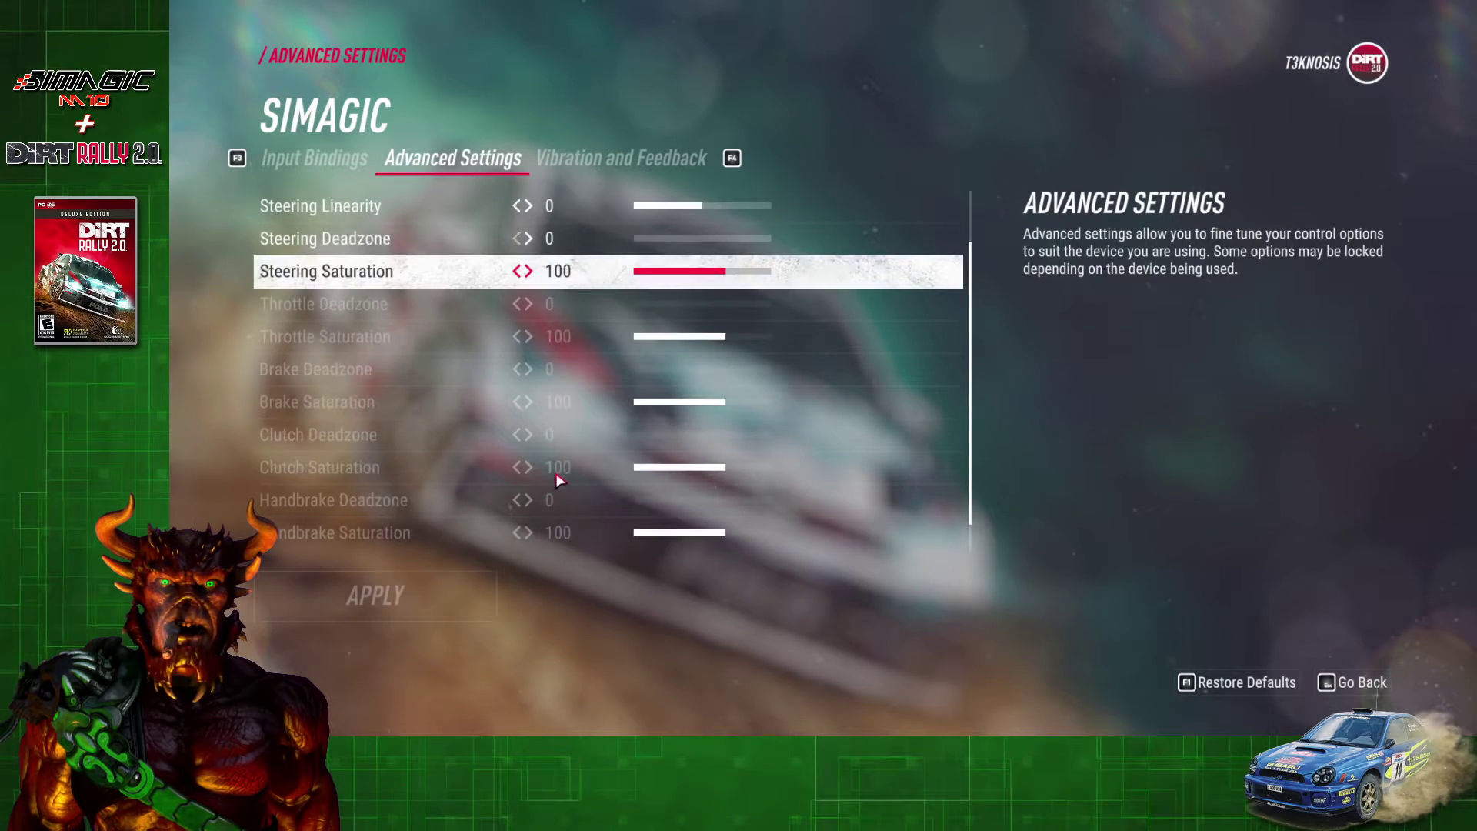
scroll(557, 480, up, 1)
click(584, 159)
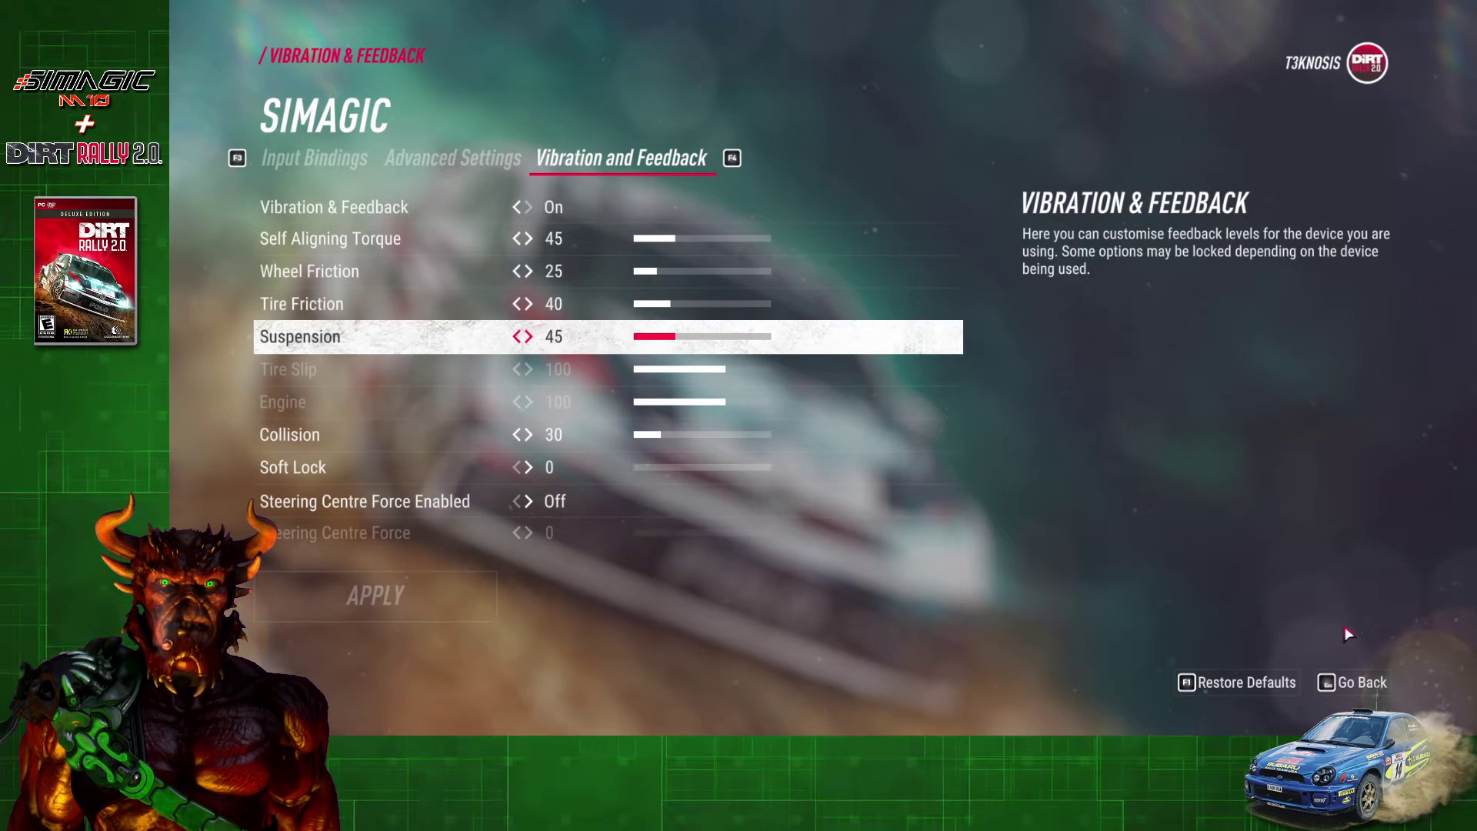
click(1359, 681)
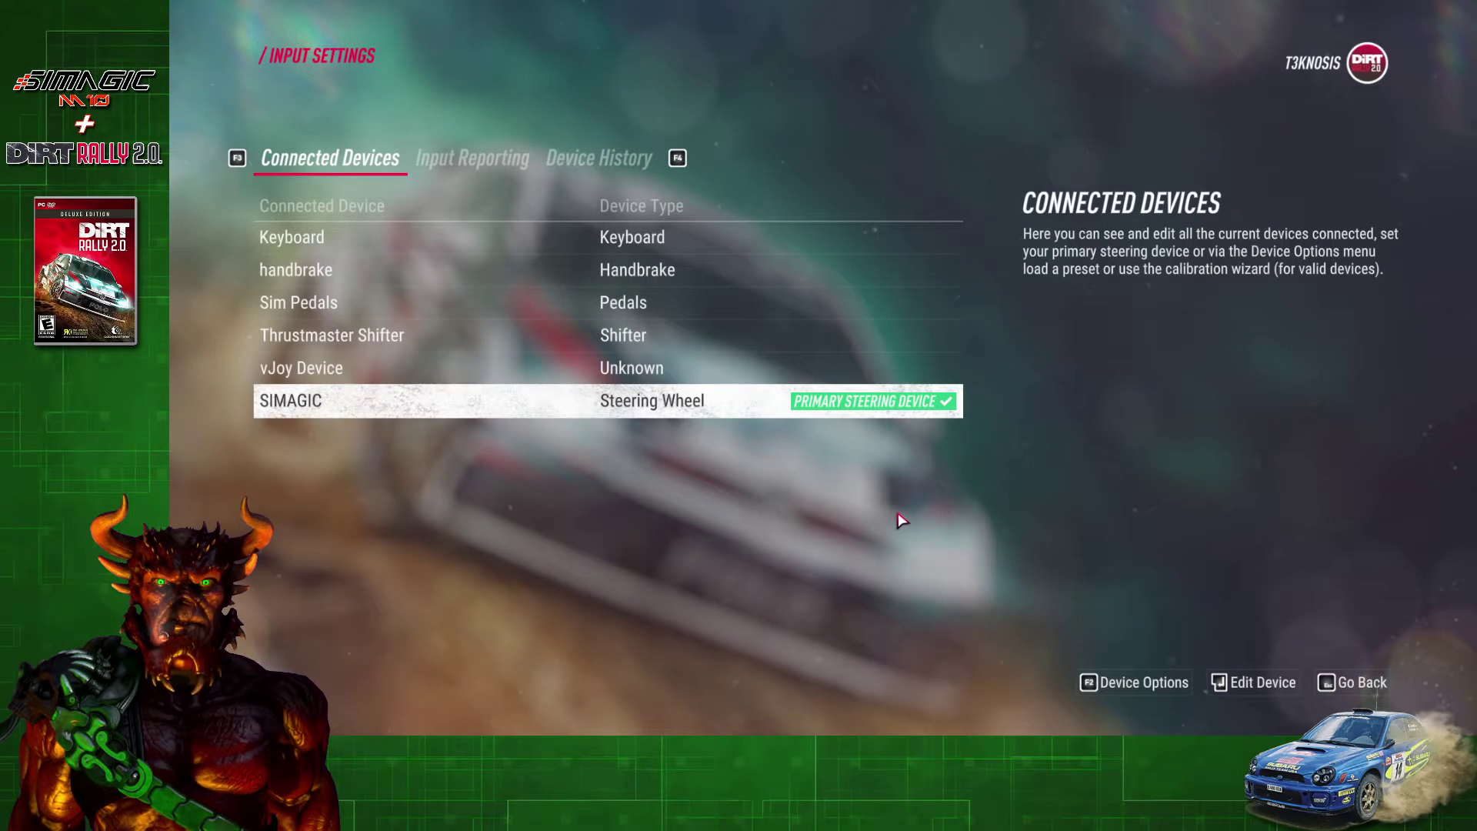
Review the handbrake device's input bindings and advanced settings, and return to the connected devices.
click(683, 271)
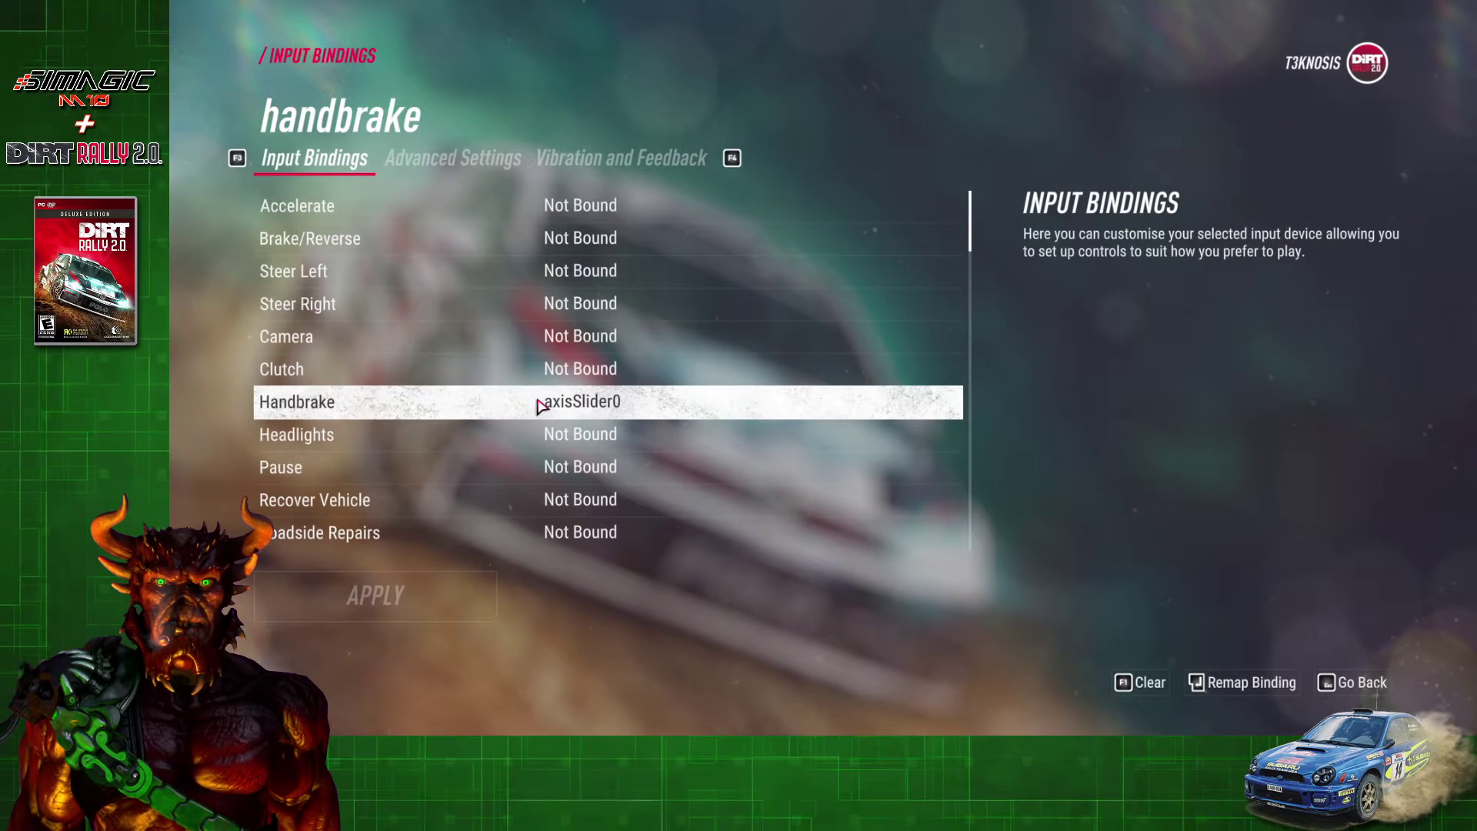
click(455, 160)
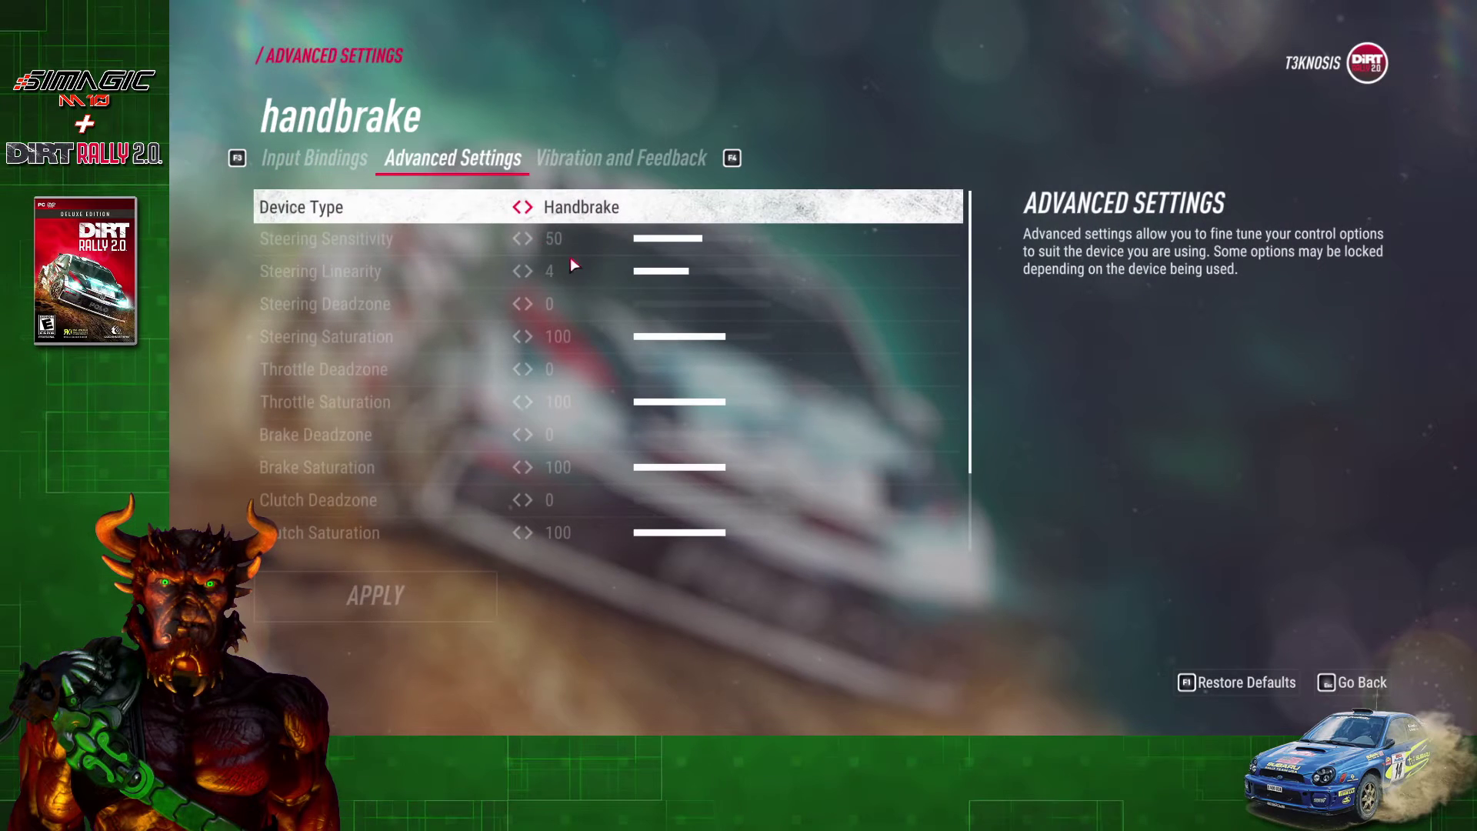
scroll(641, 375, down, 3)
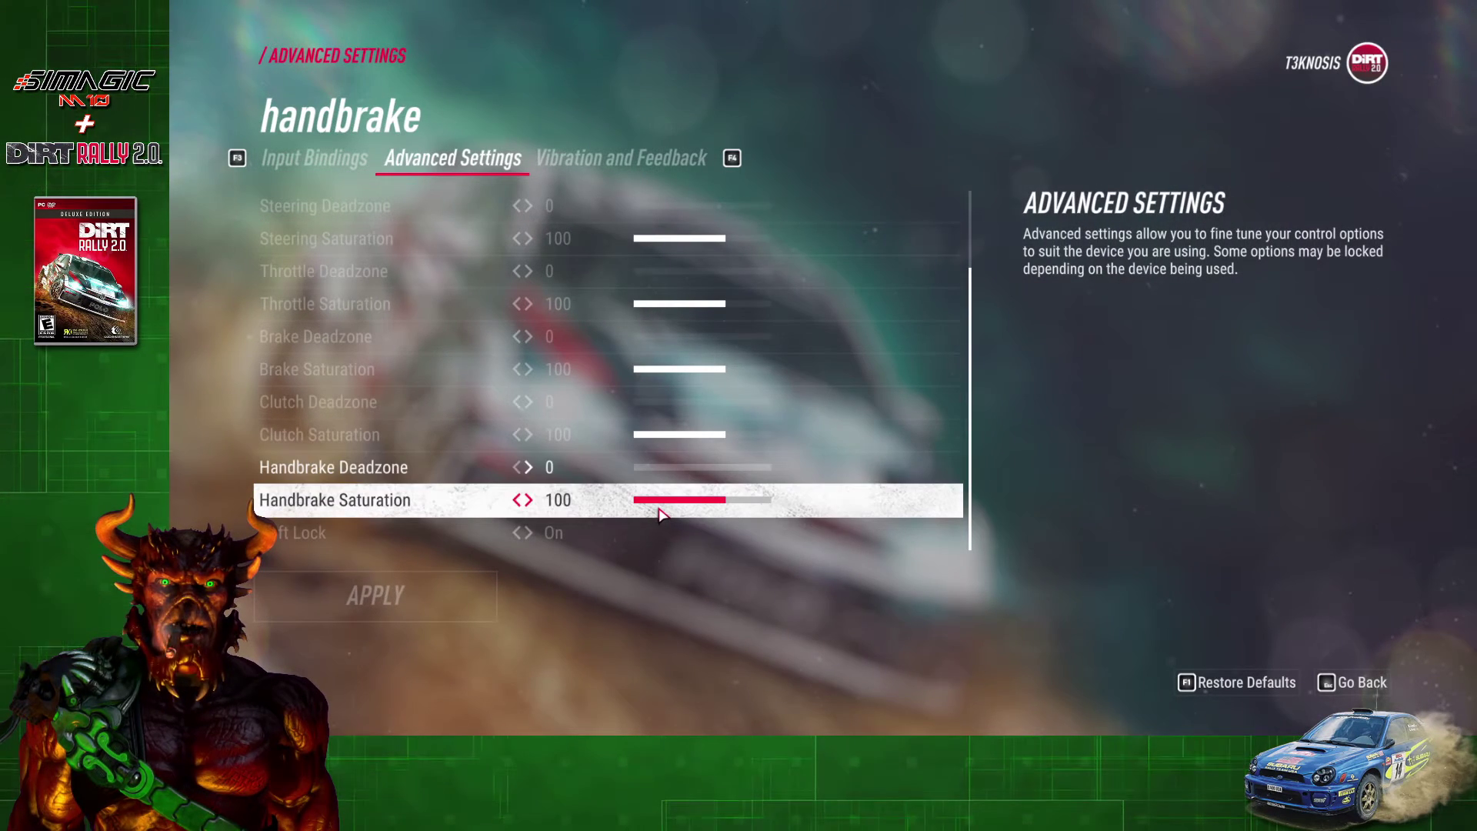
click(1356, 682)
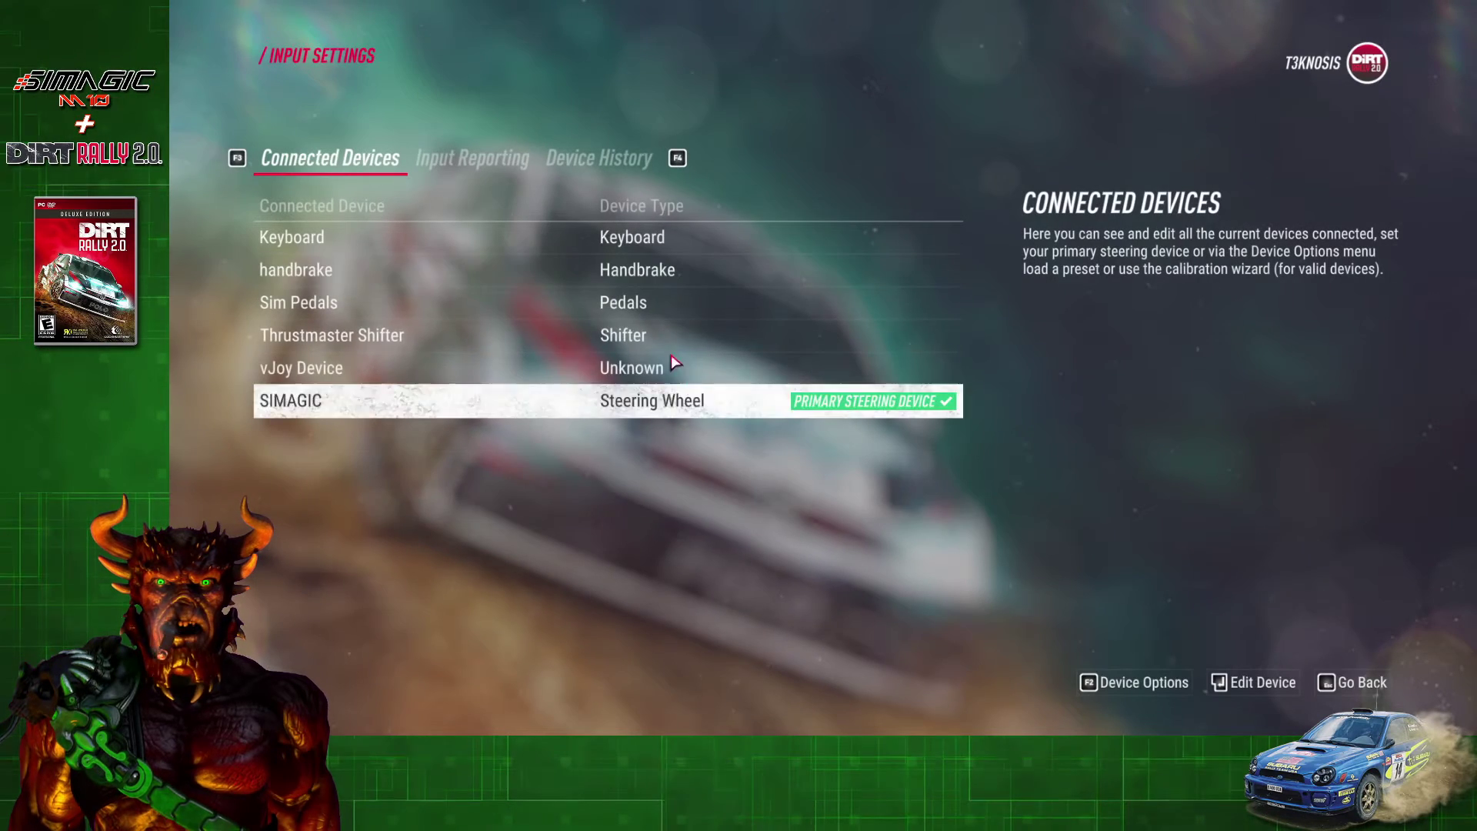
Review the Sim Pedals device's input bindings and advanced settings, and return to the connected devices.
click(638, 303)
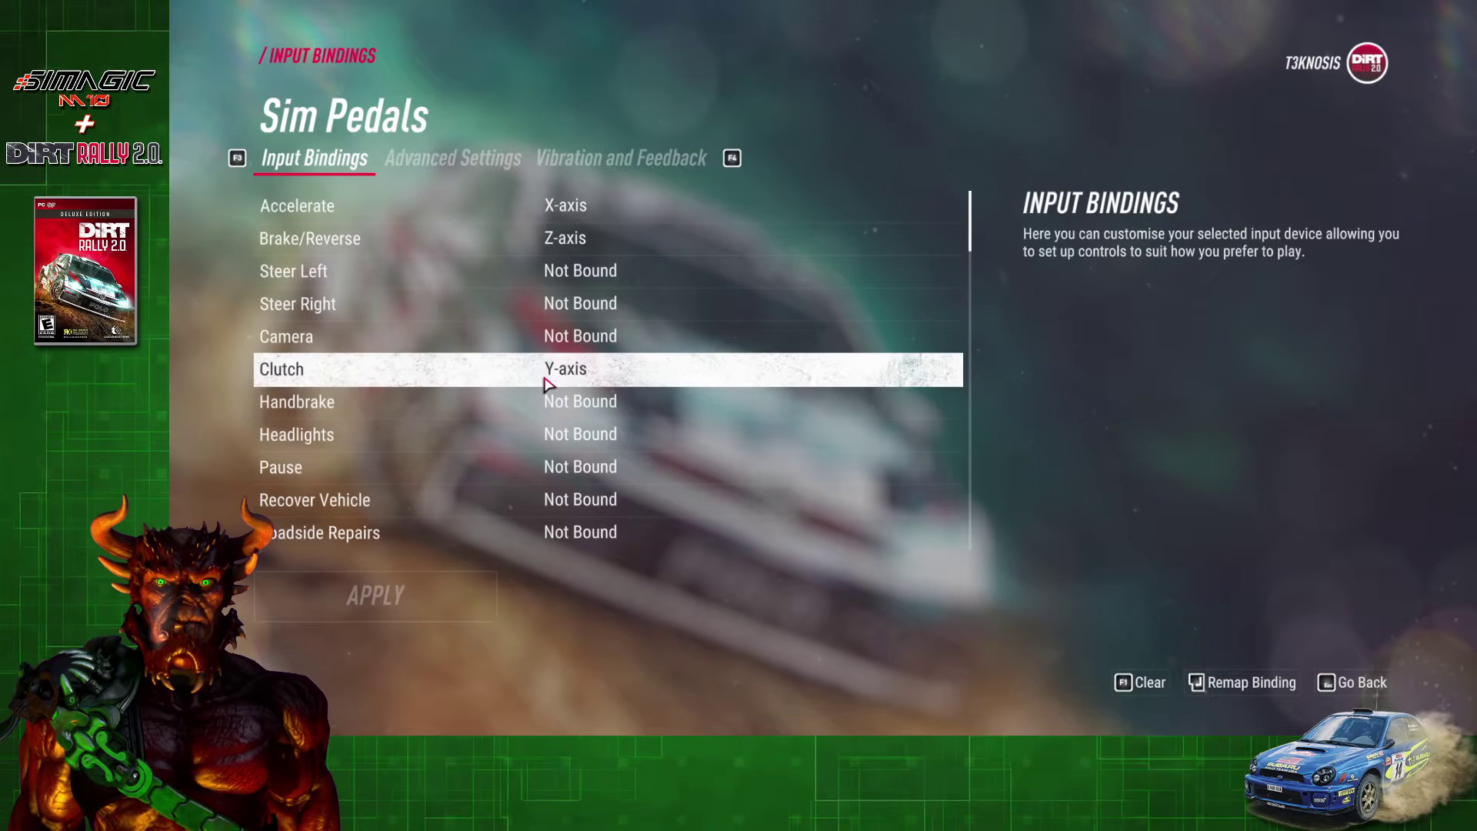
click(463, 156)
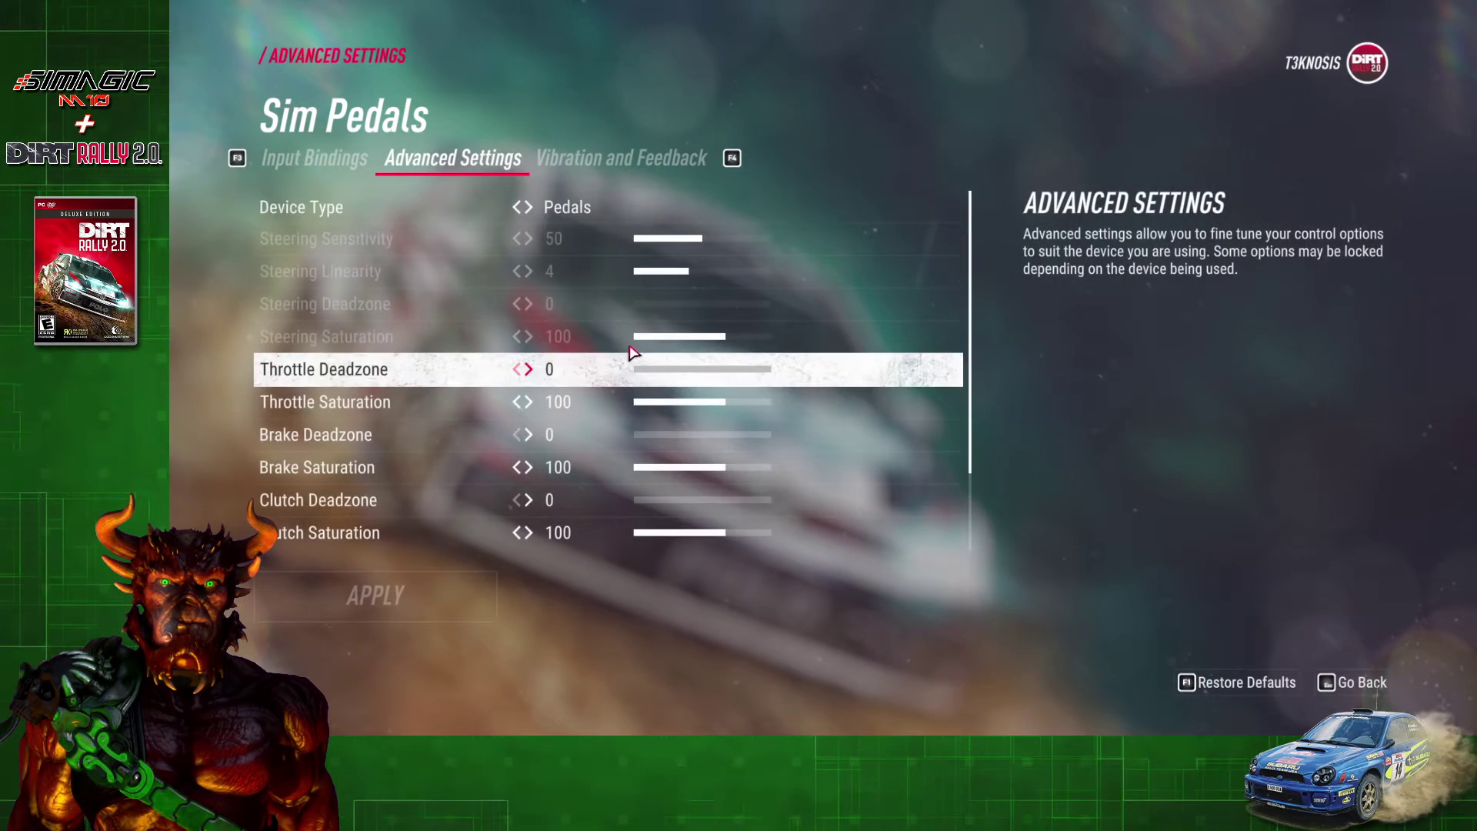
click(1365, 687)
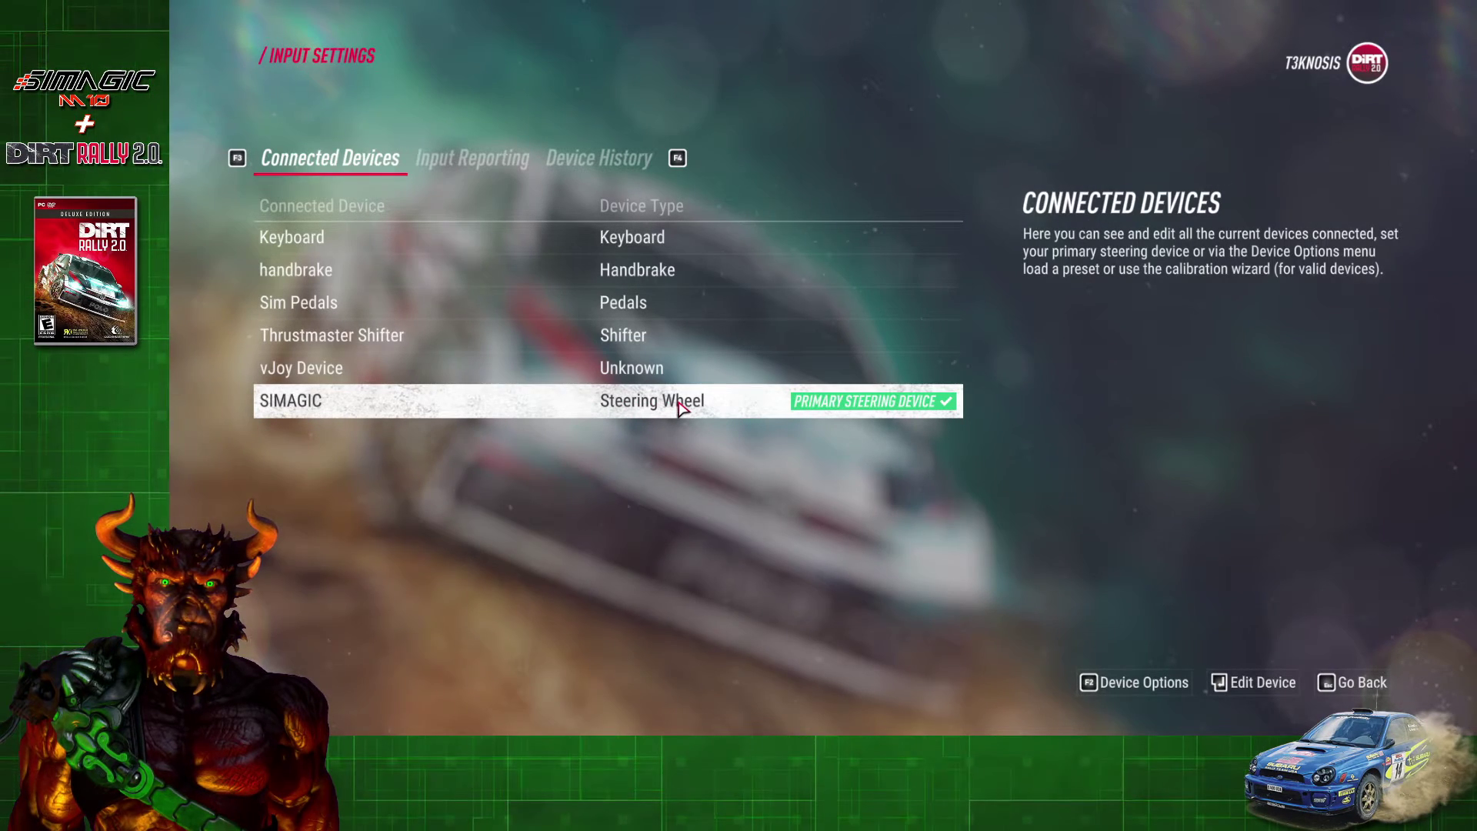
Calibrate the SIMAGIC steering wheel at full lock and at 90 degrees, and accept the calibration summary.
key(F2)
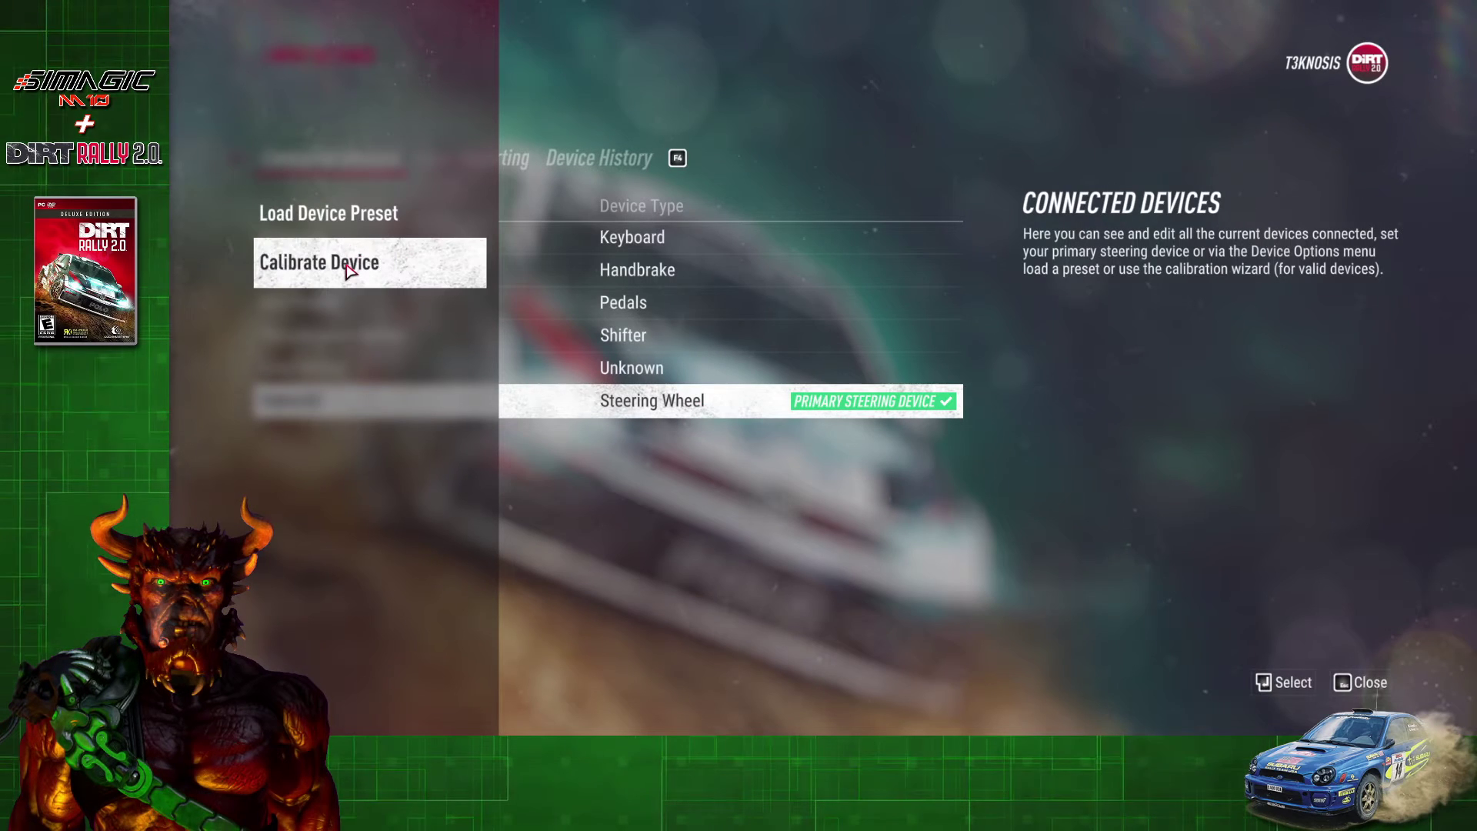
click(346, 264)
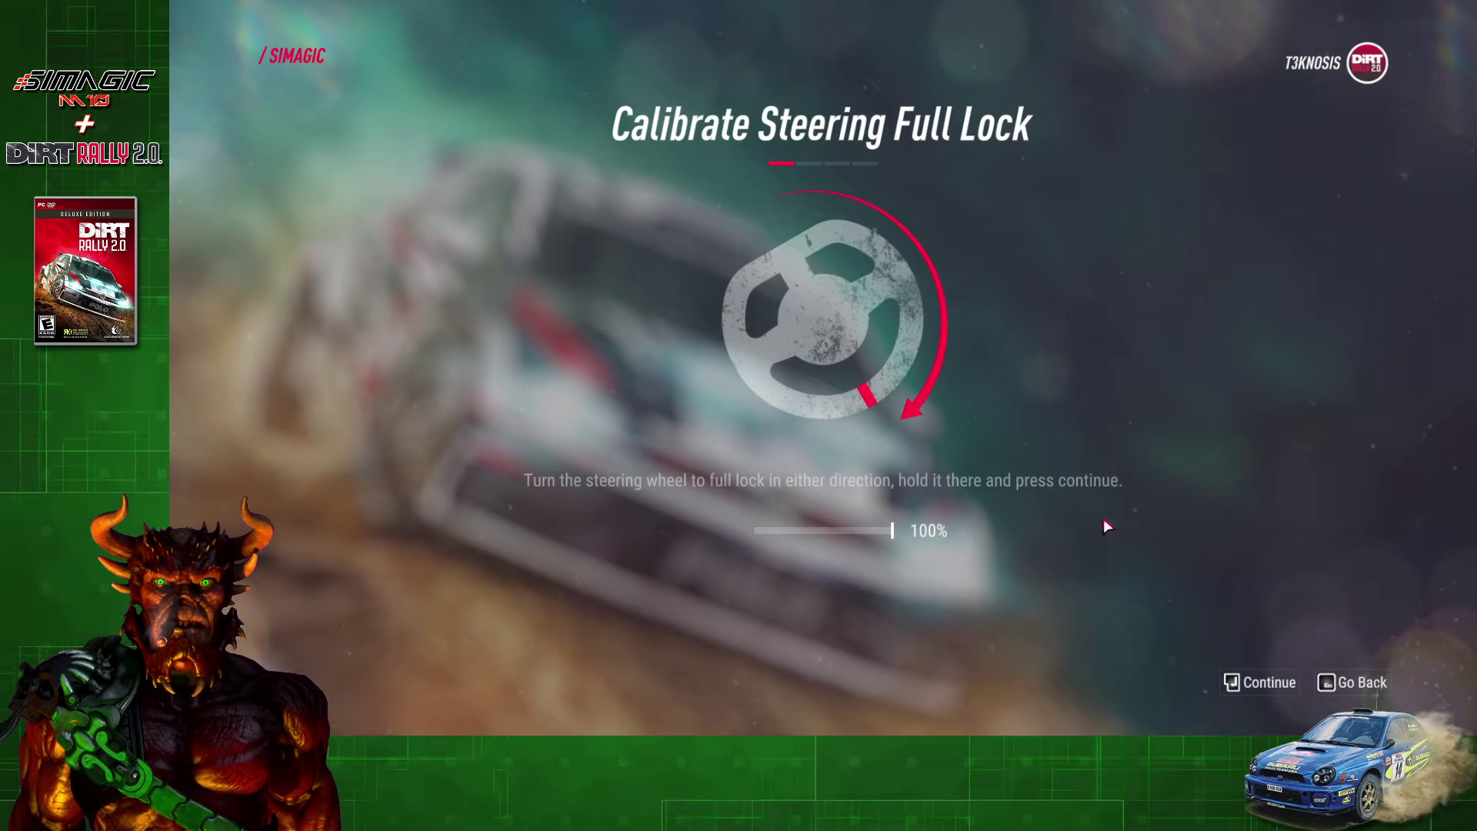
click(1228, 680)
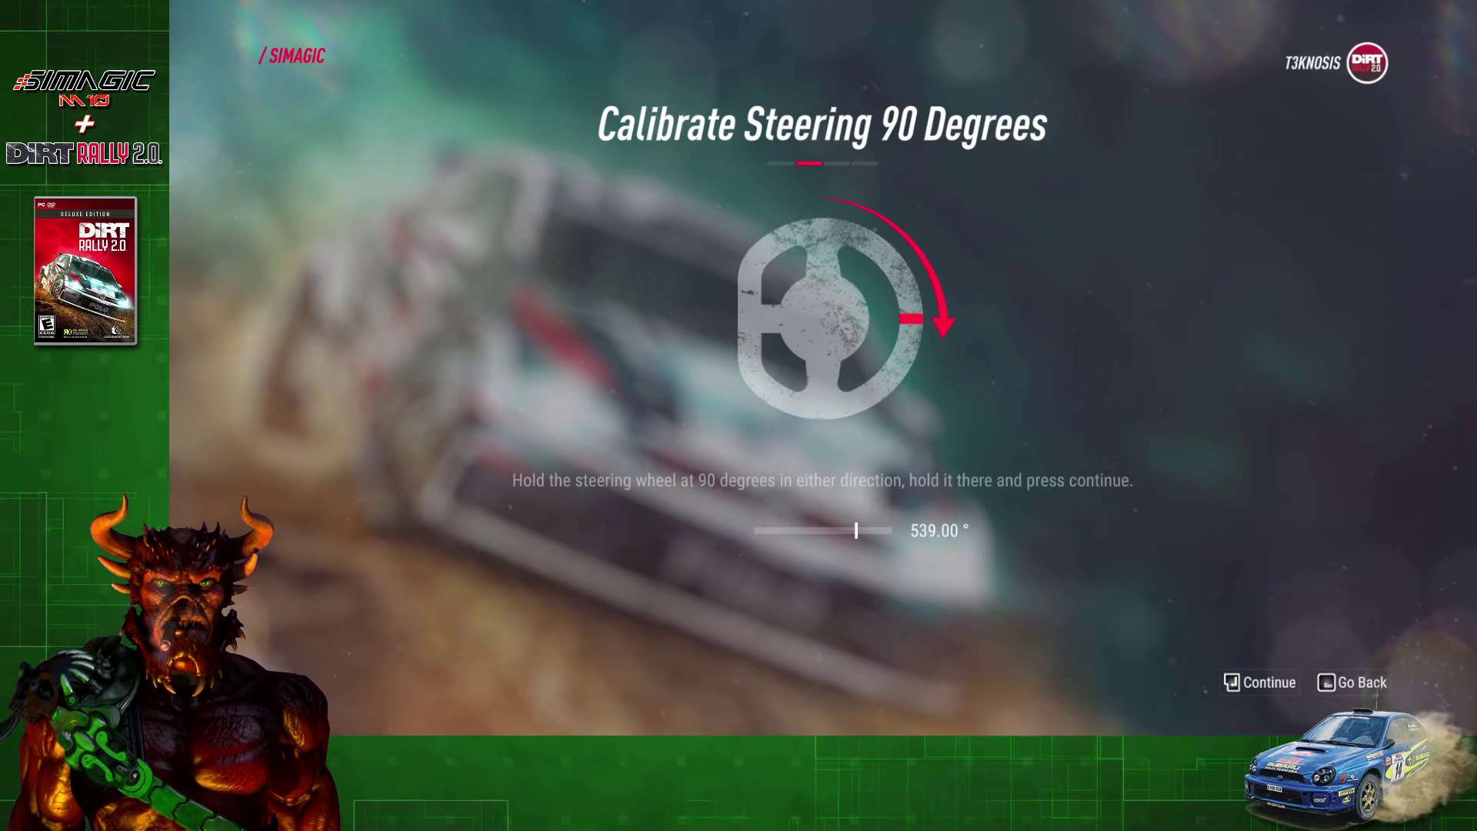
click(1230, 682)
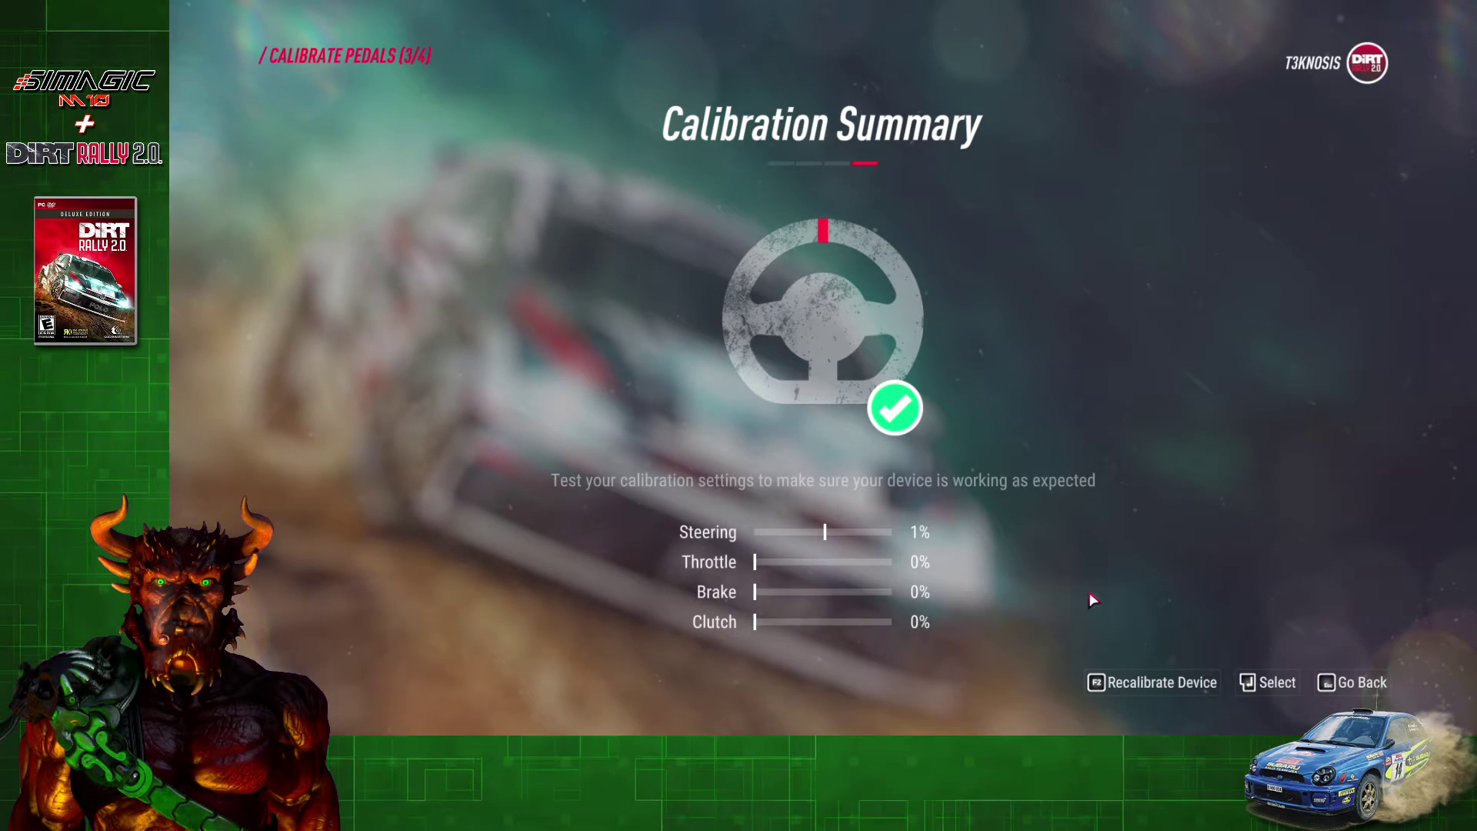
click(1269, 682)
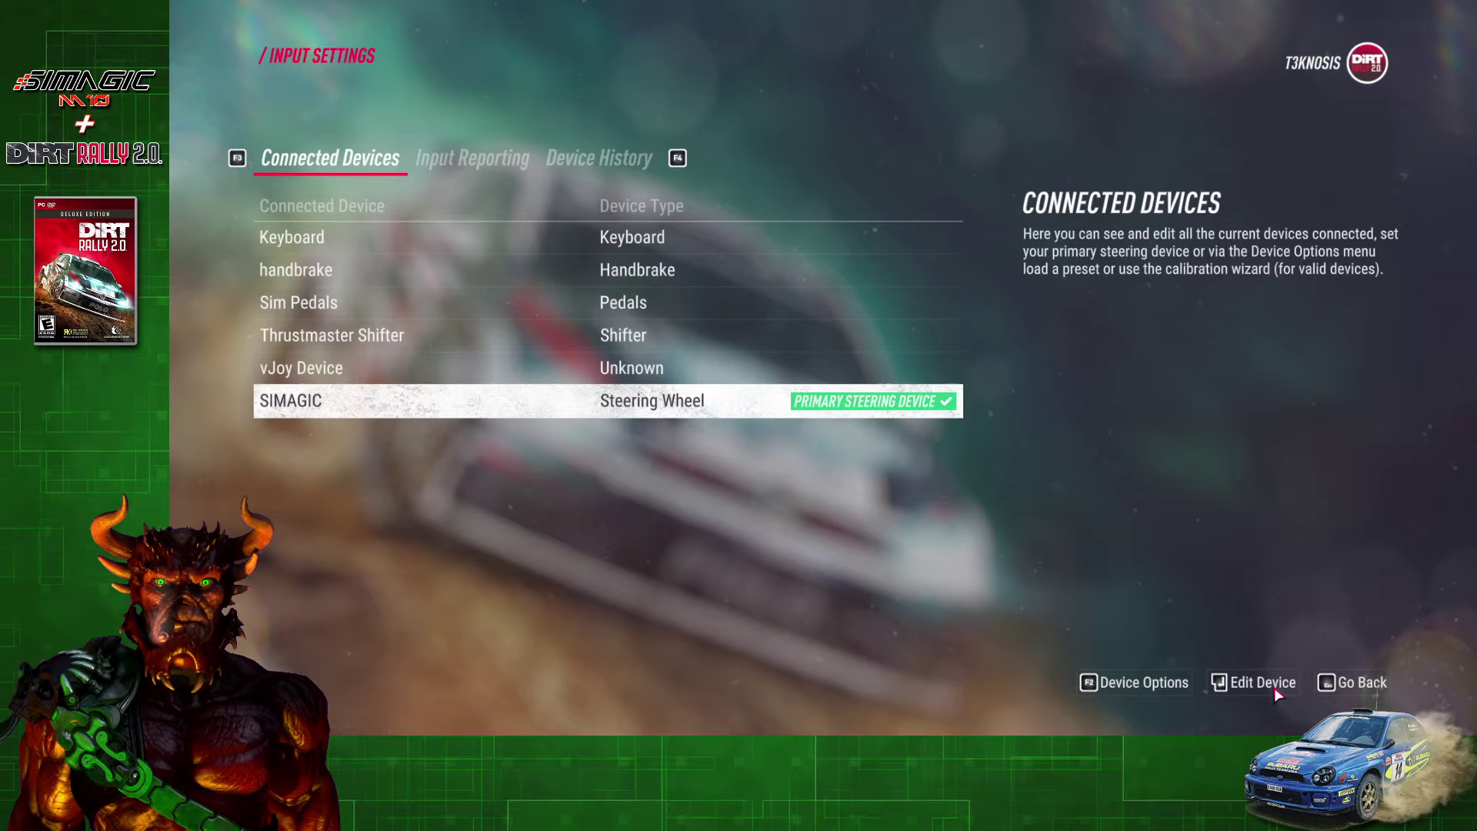
Run the calibration wizard for the Sim Pedals and accept the calibration summary.
click(643, 310)
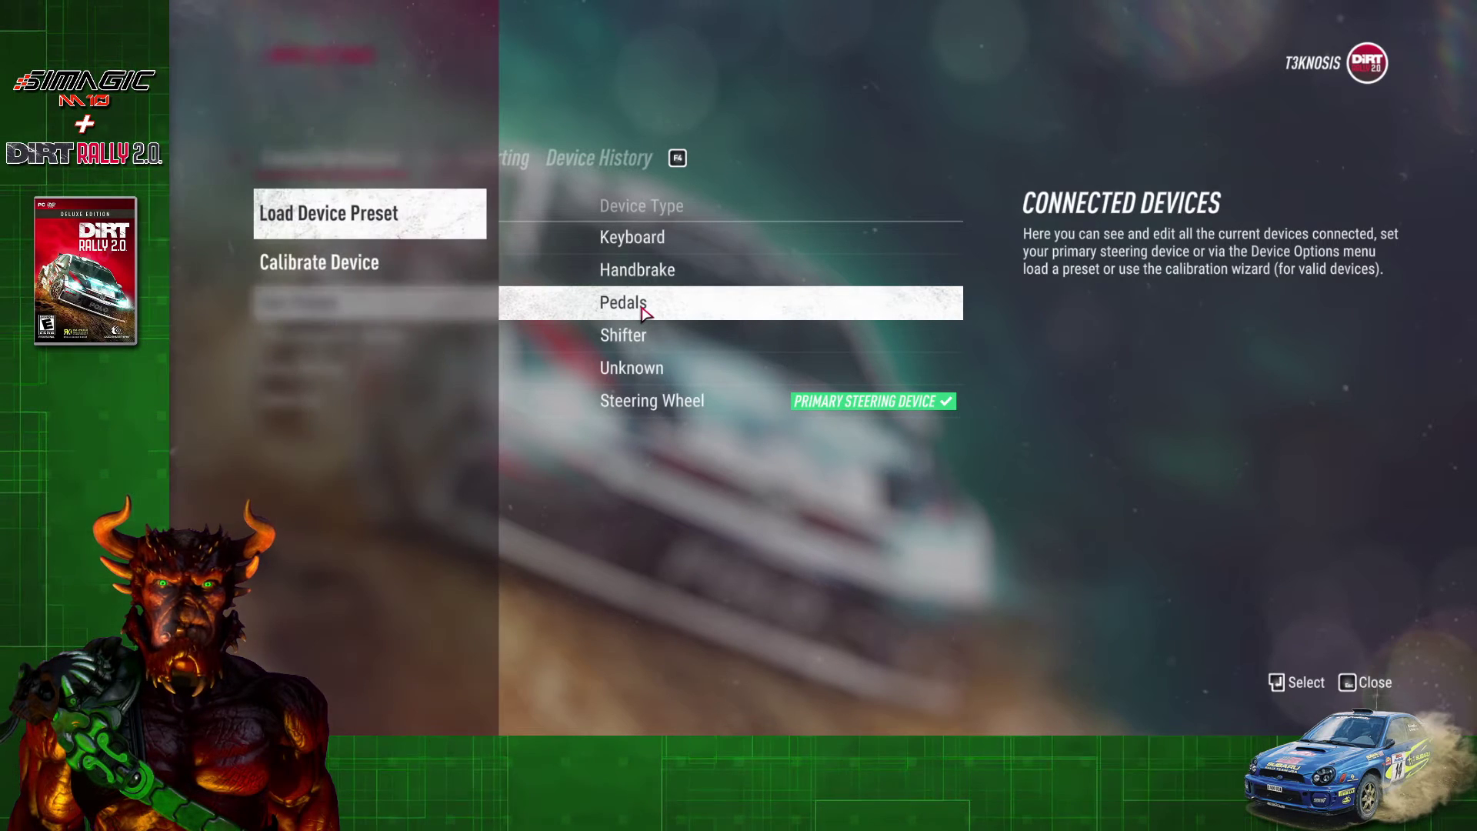
click(358, 263)
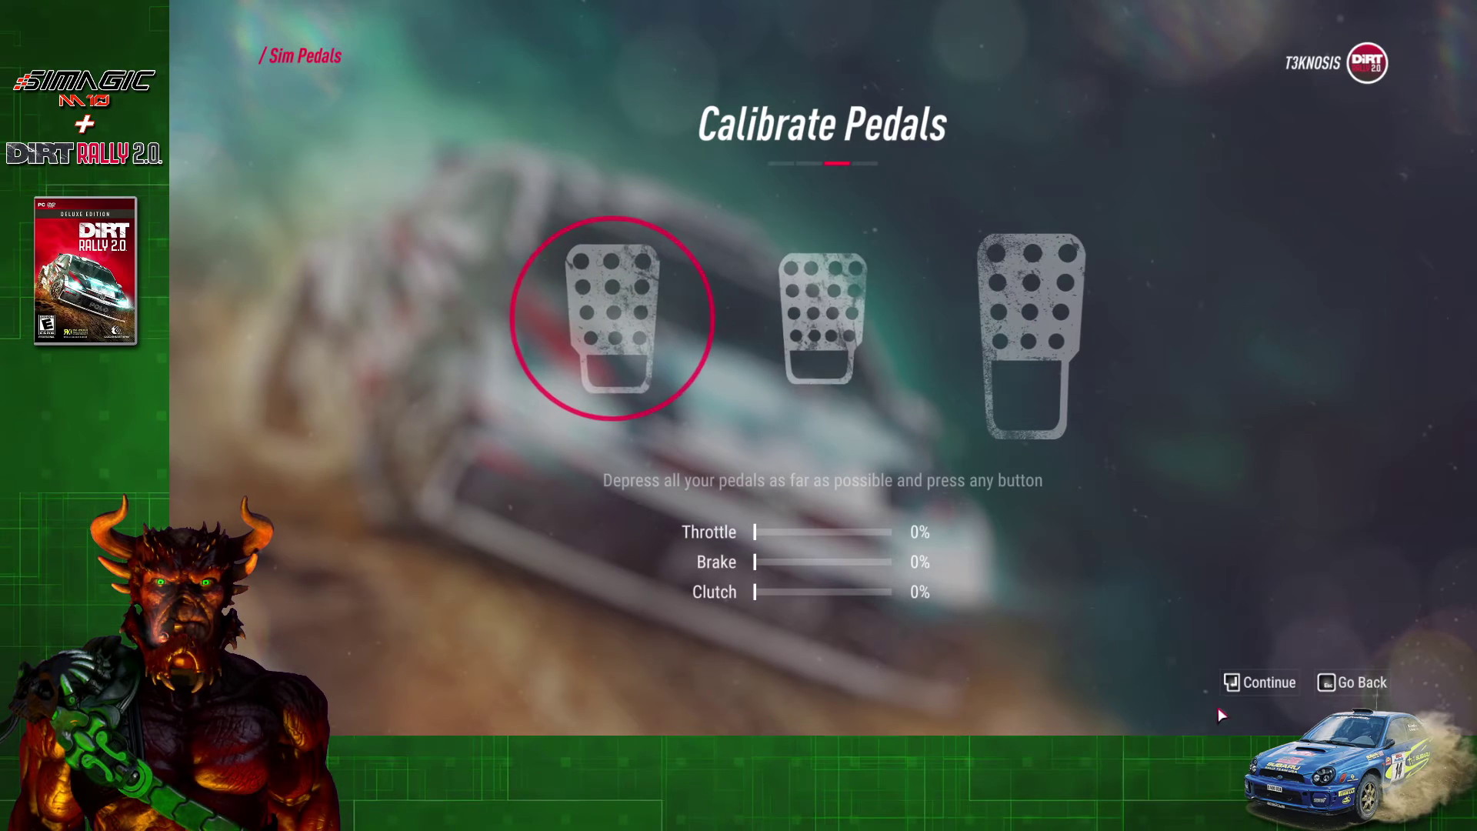
click(1273, 683)
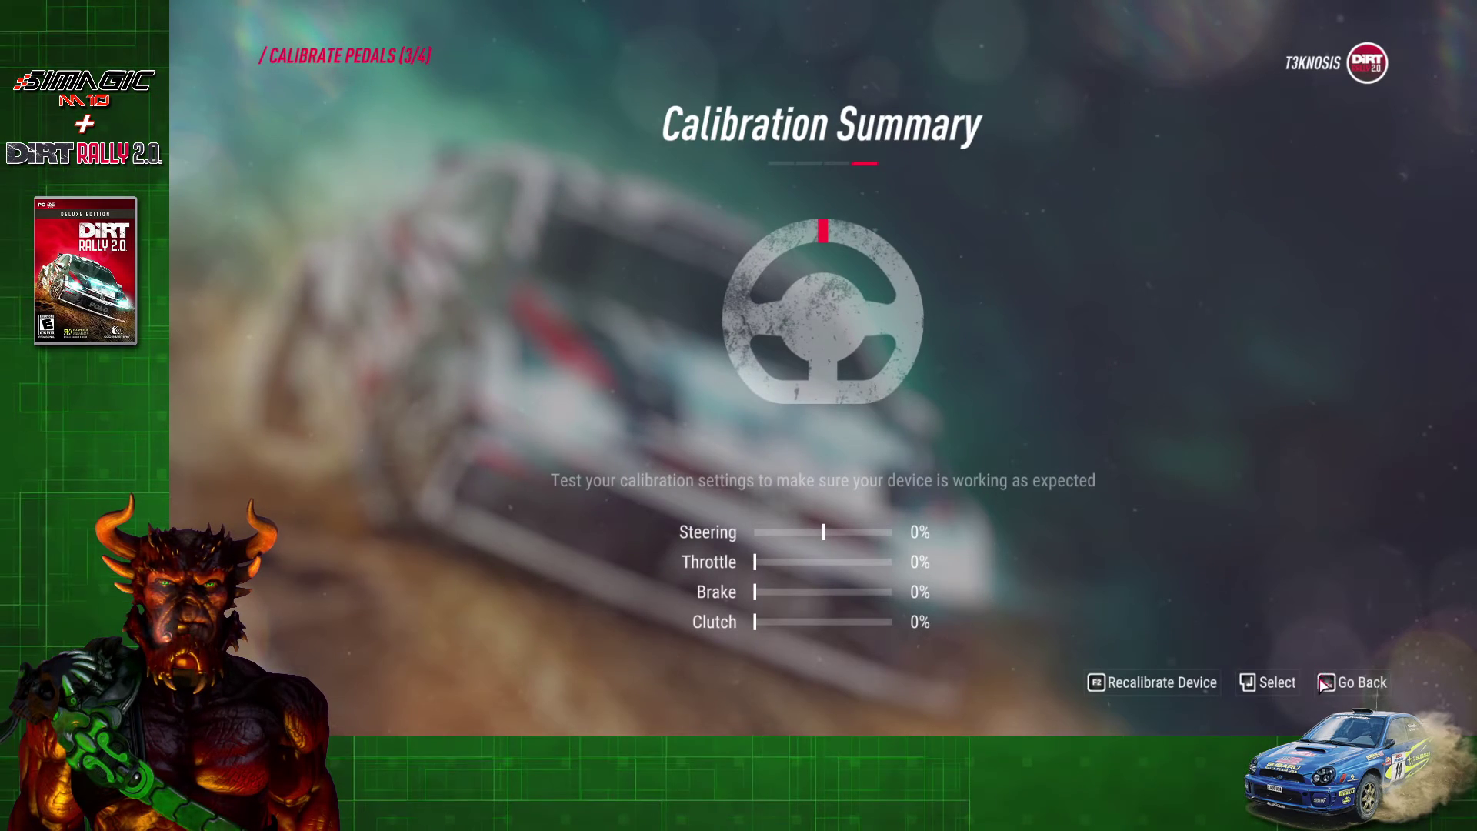
click(1269, 682)
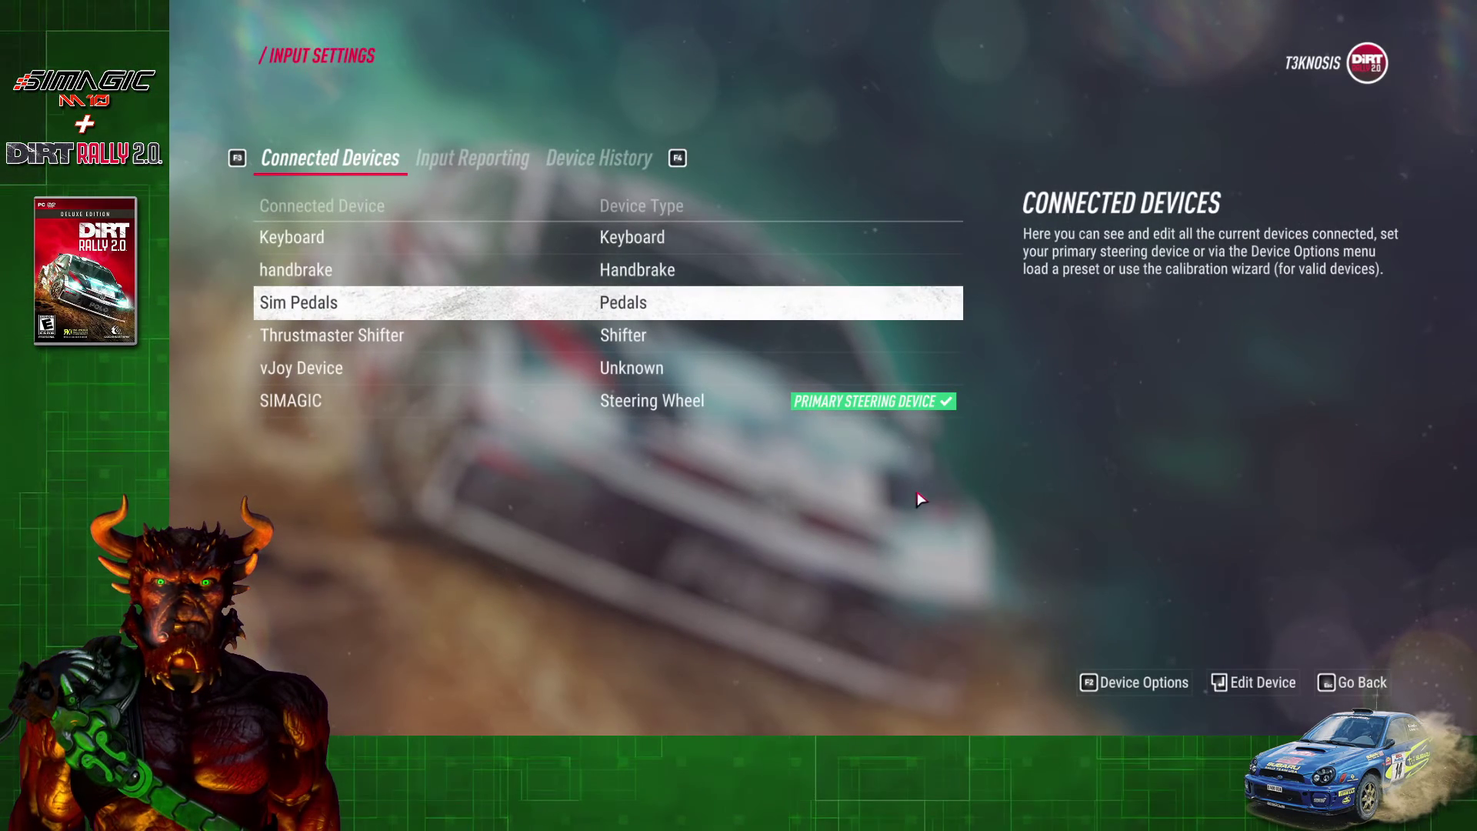